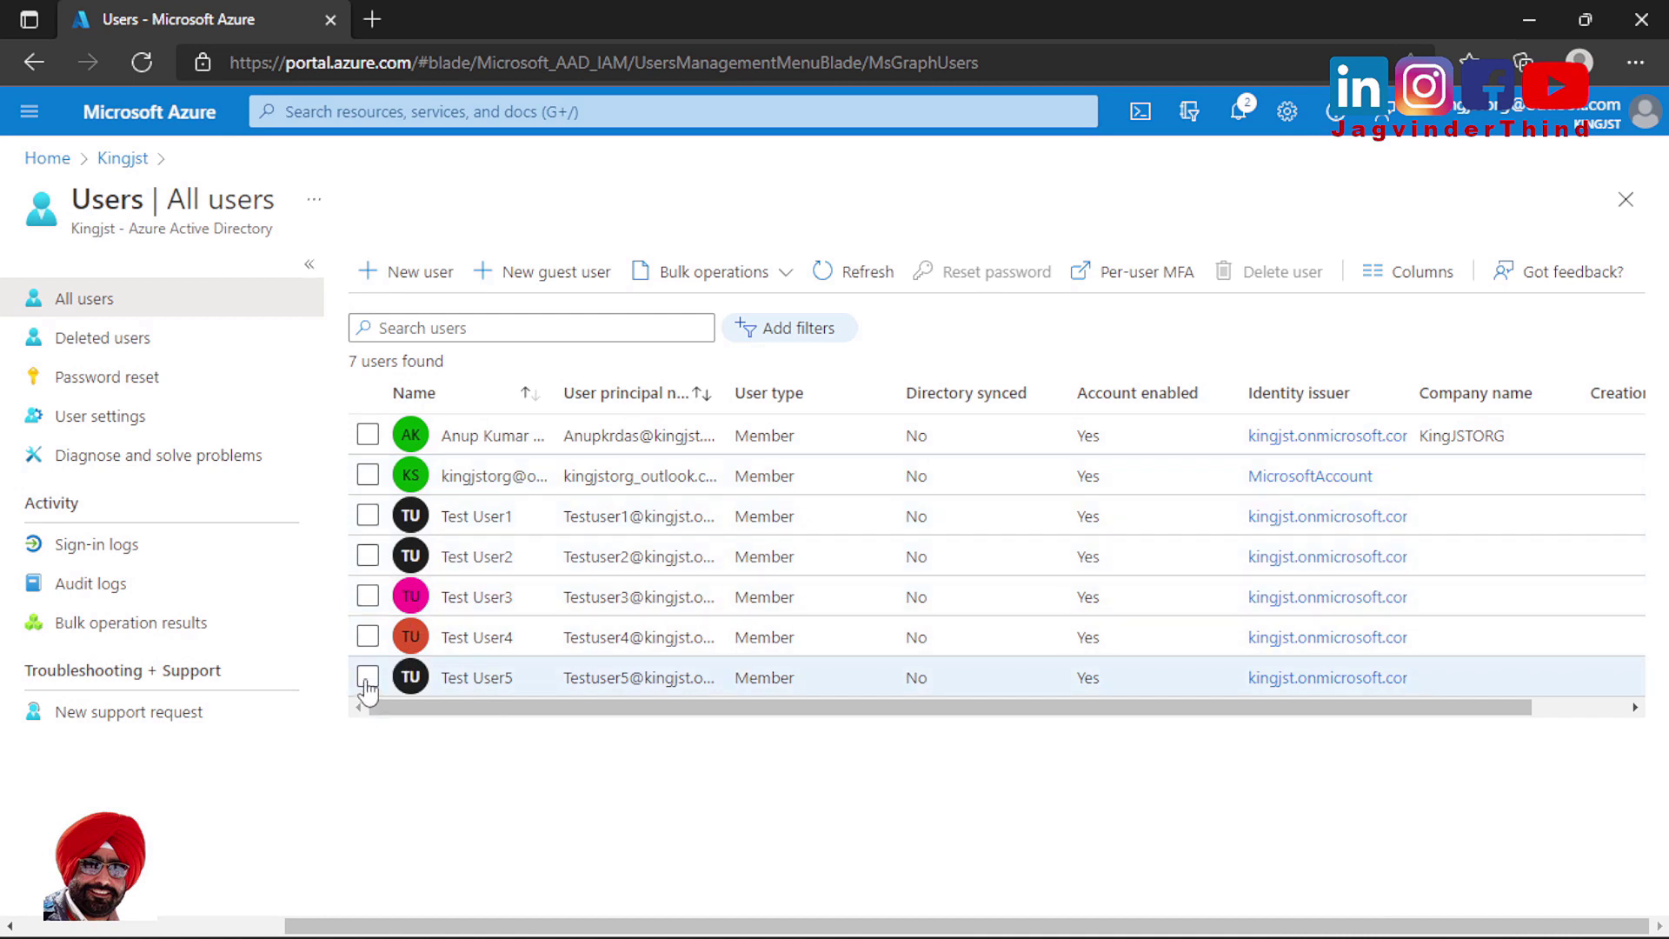
# Delete the Test User5 account from the directory's list of all users and confirm the deletion.
pyautogui.click(368, 680)
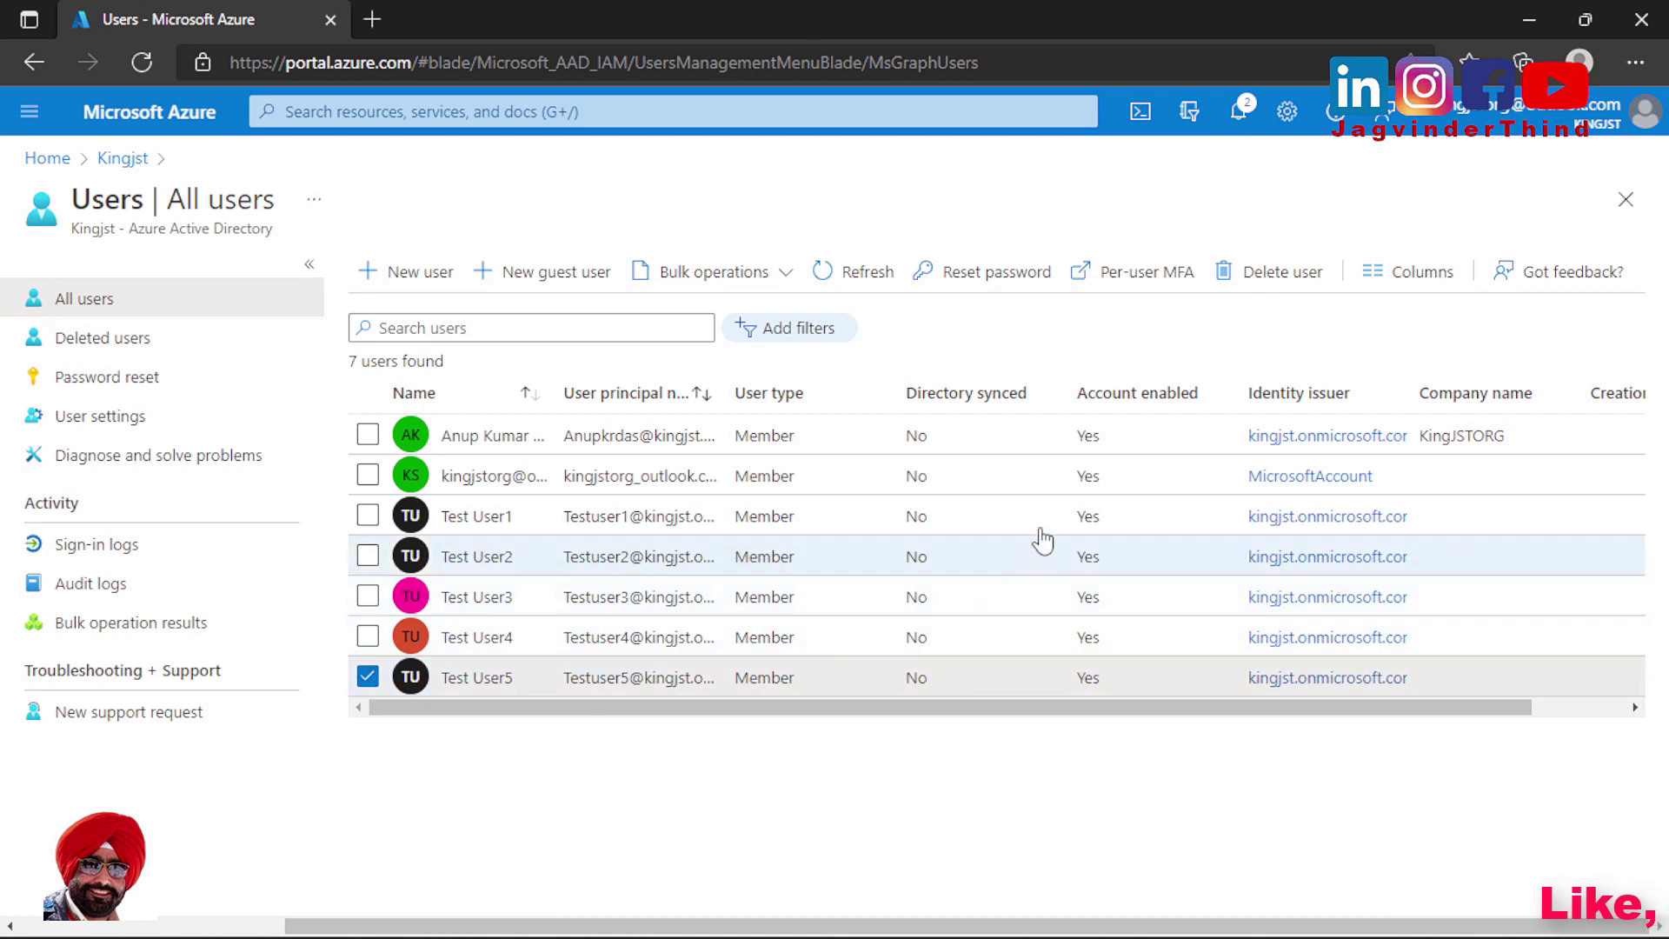
pyautogui.click(1270, 285)
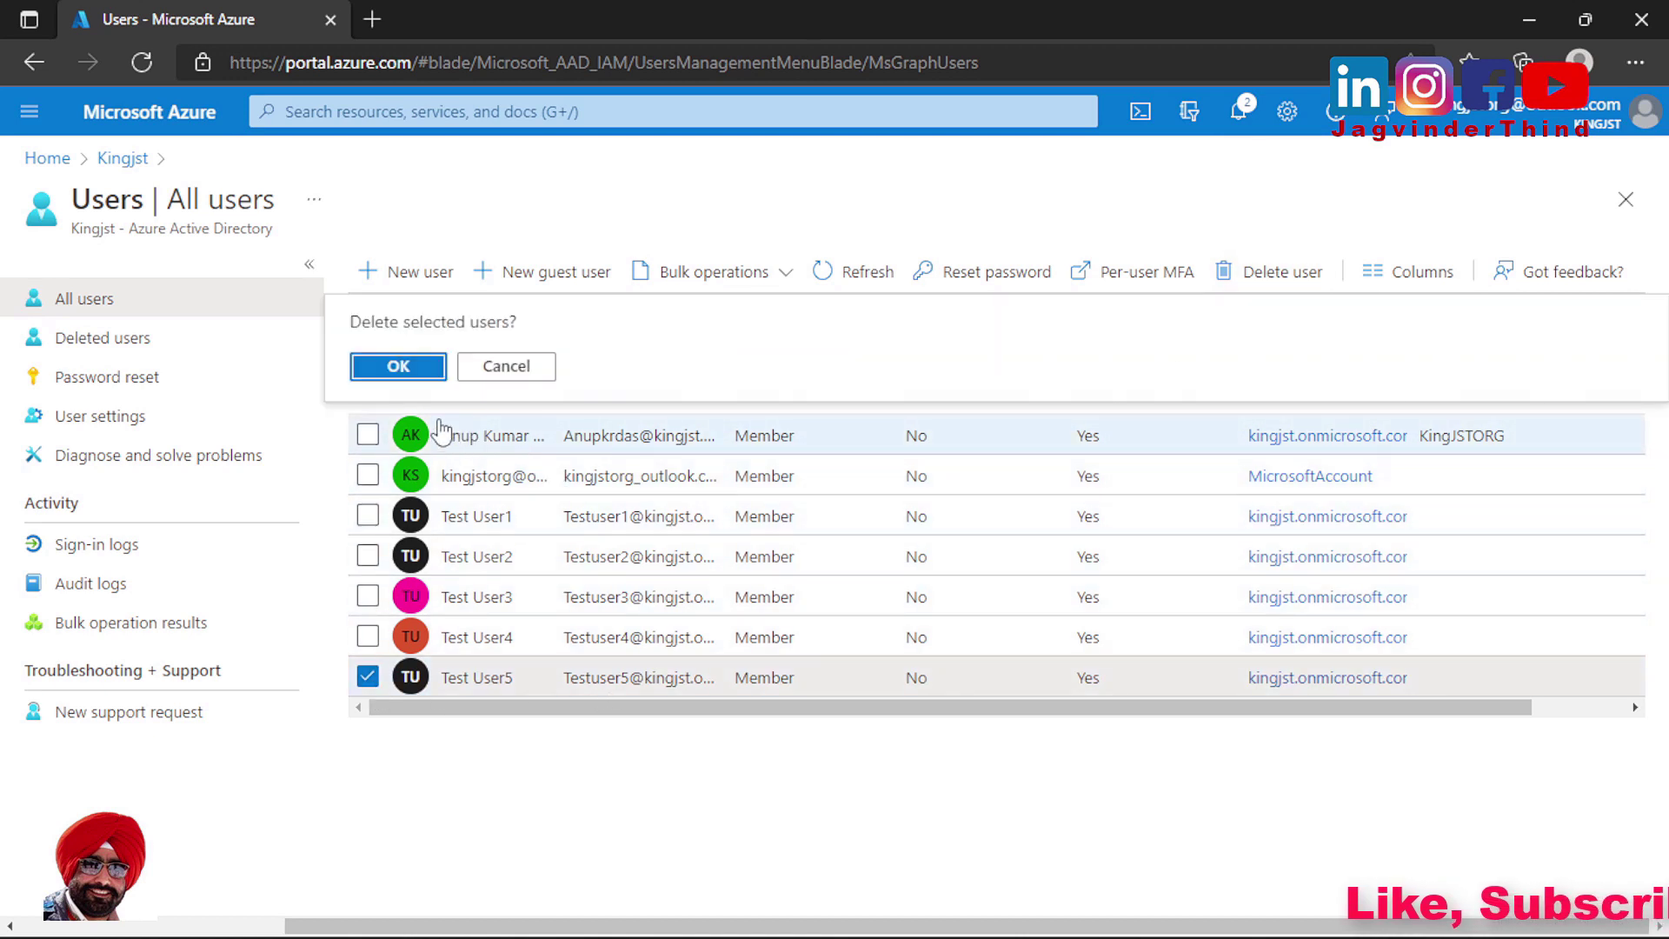
pyautogui.click(400, 369)
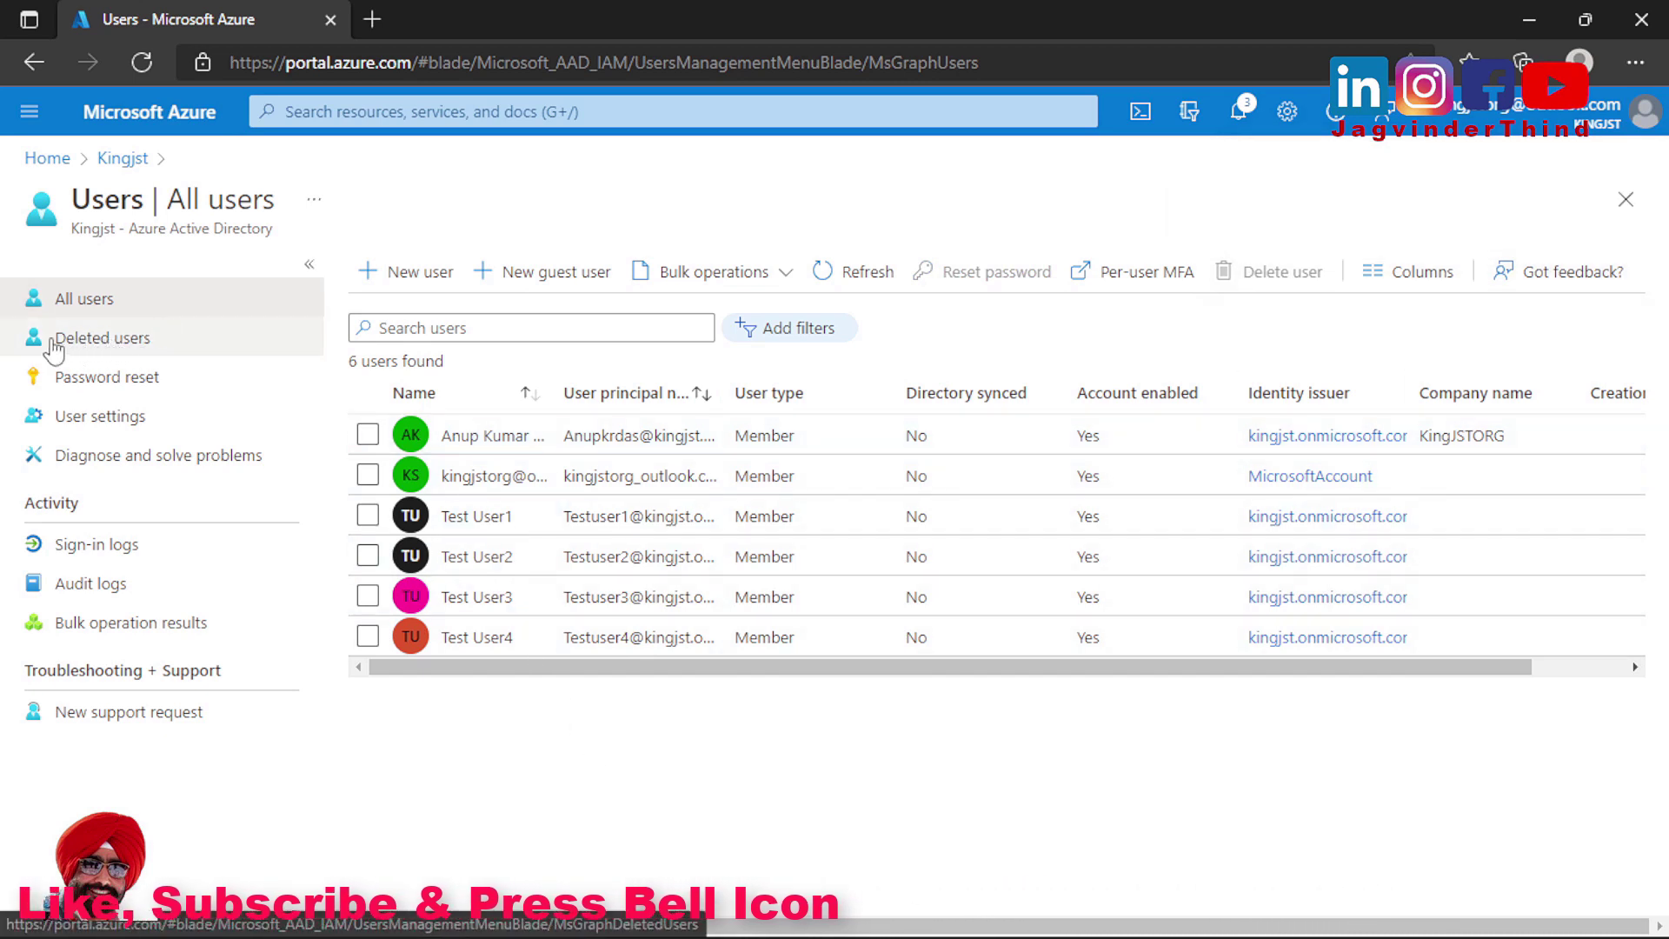
# Restore Test User5 from the deleted users, then refresh the list of all users.
pyautogui.click(101, 345)
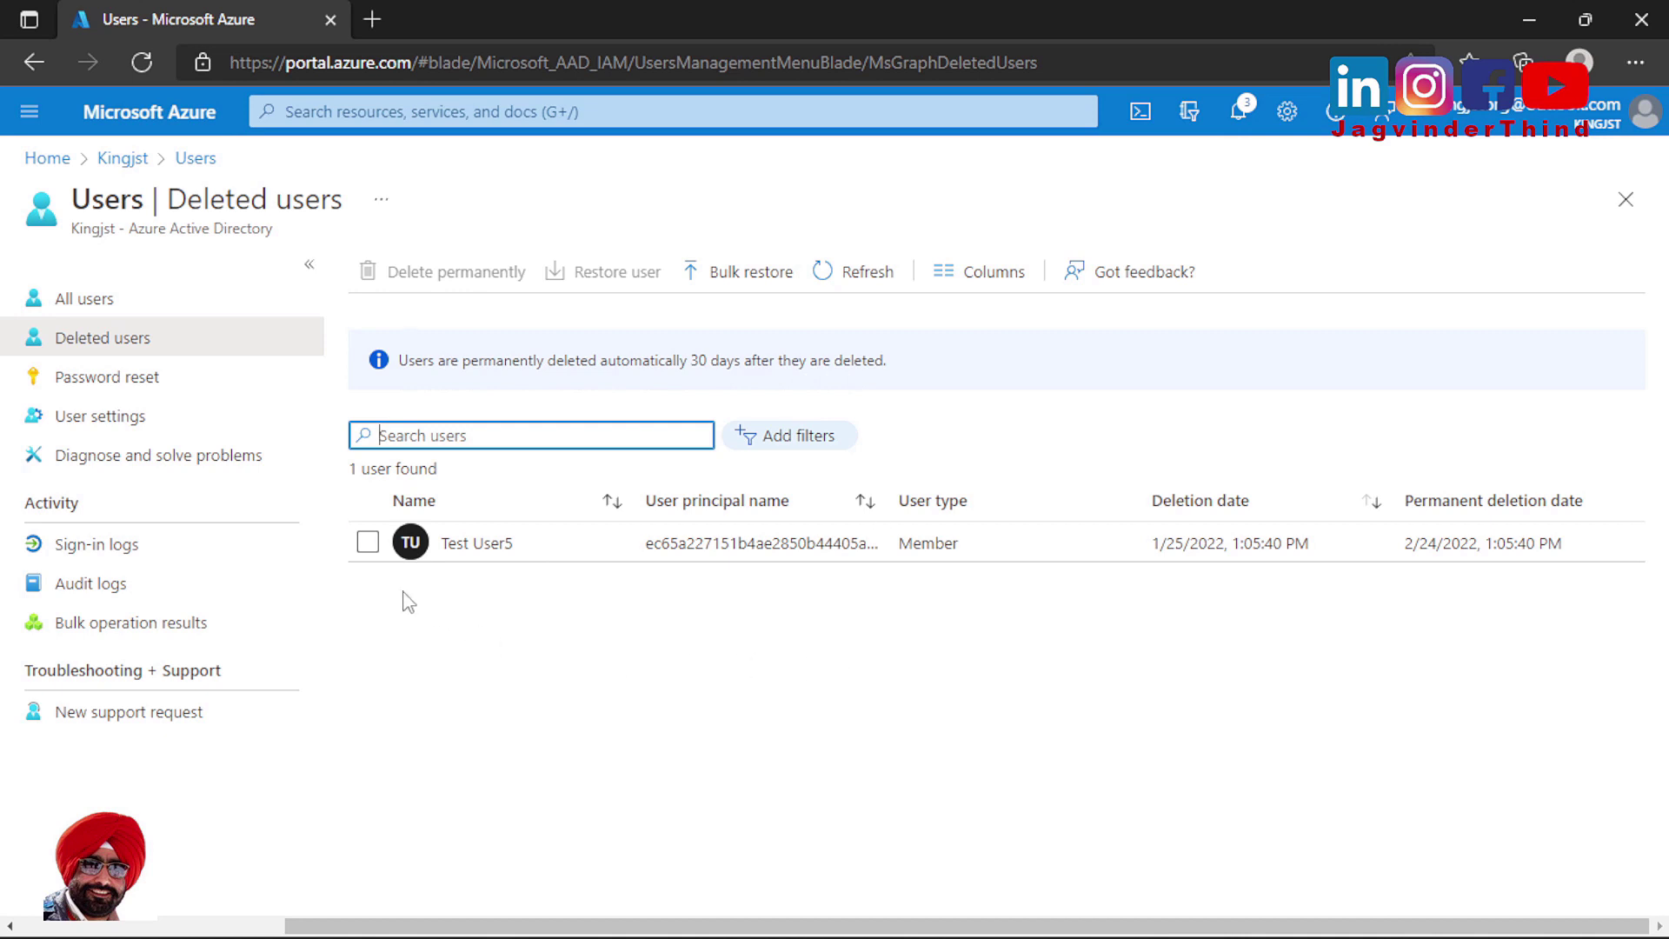
pyautogui.click(368, 544)
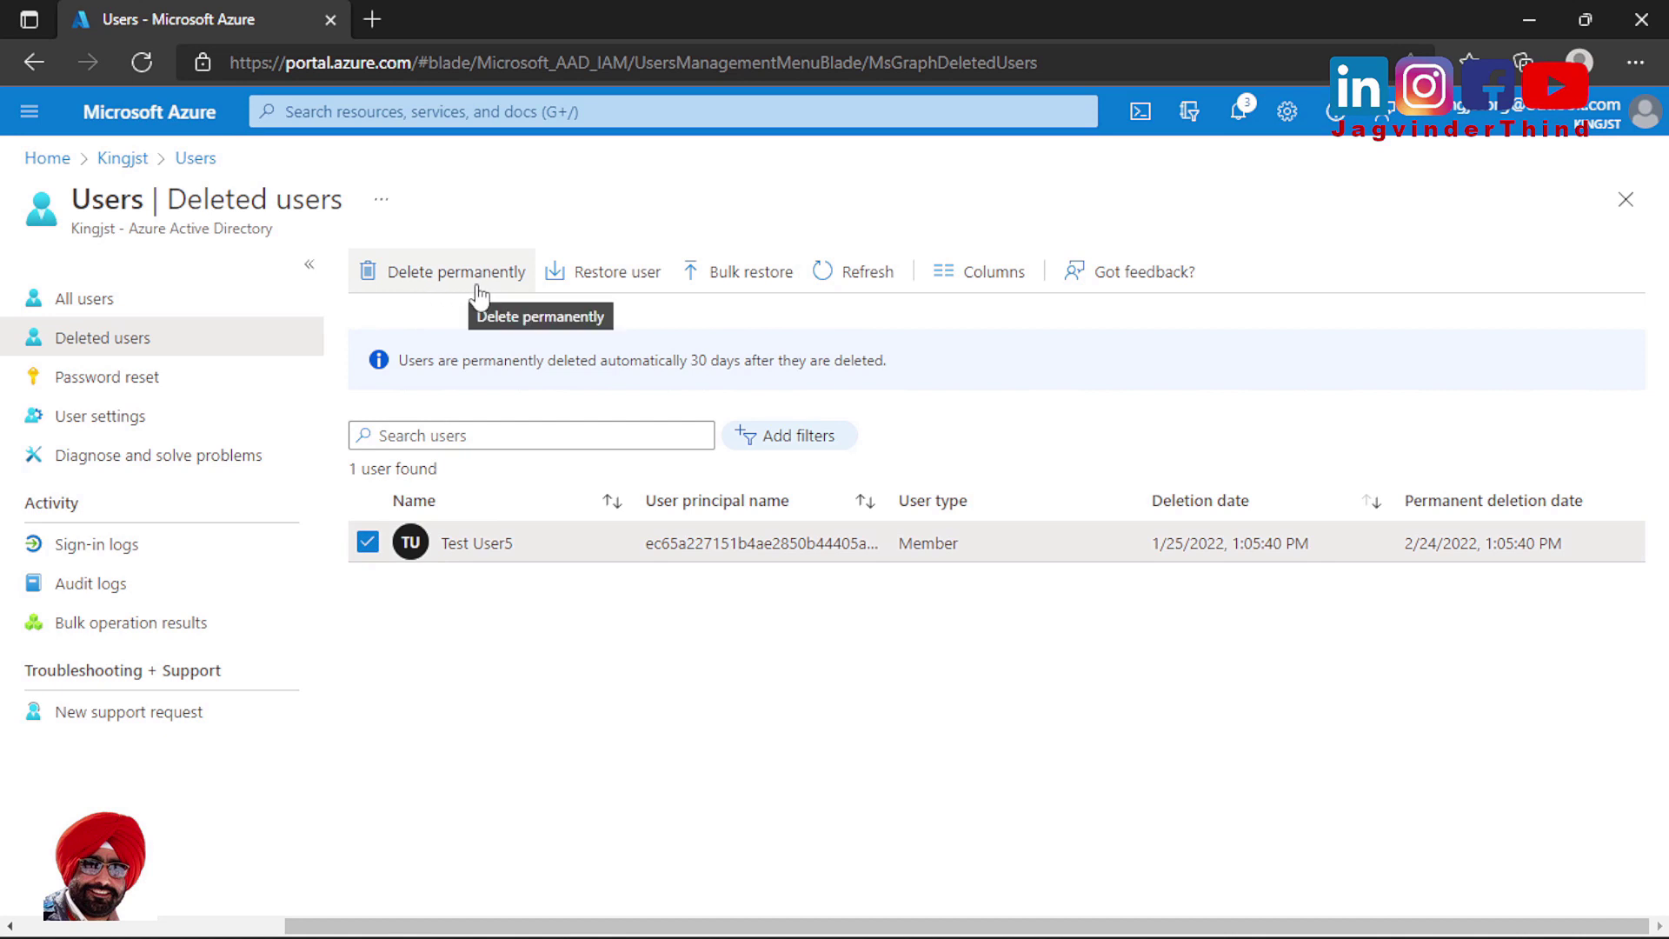
pyautogui.click(600, 287)
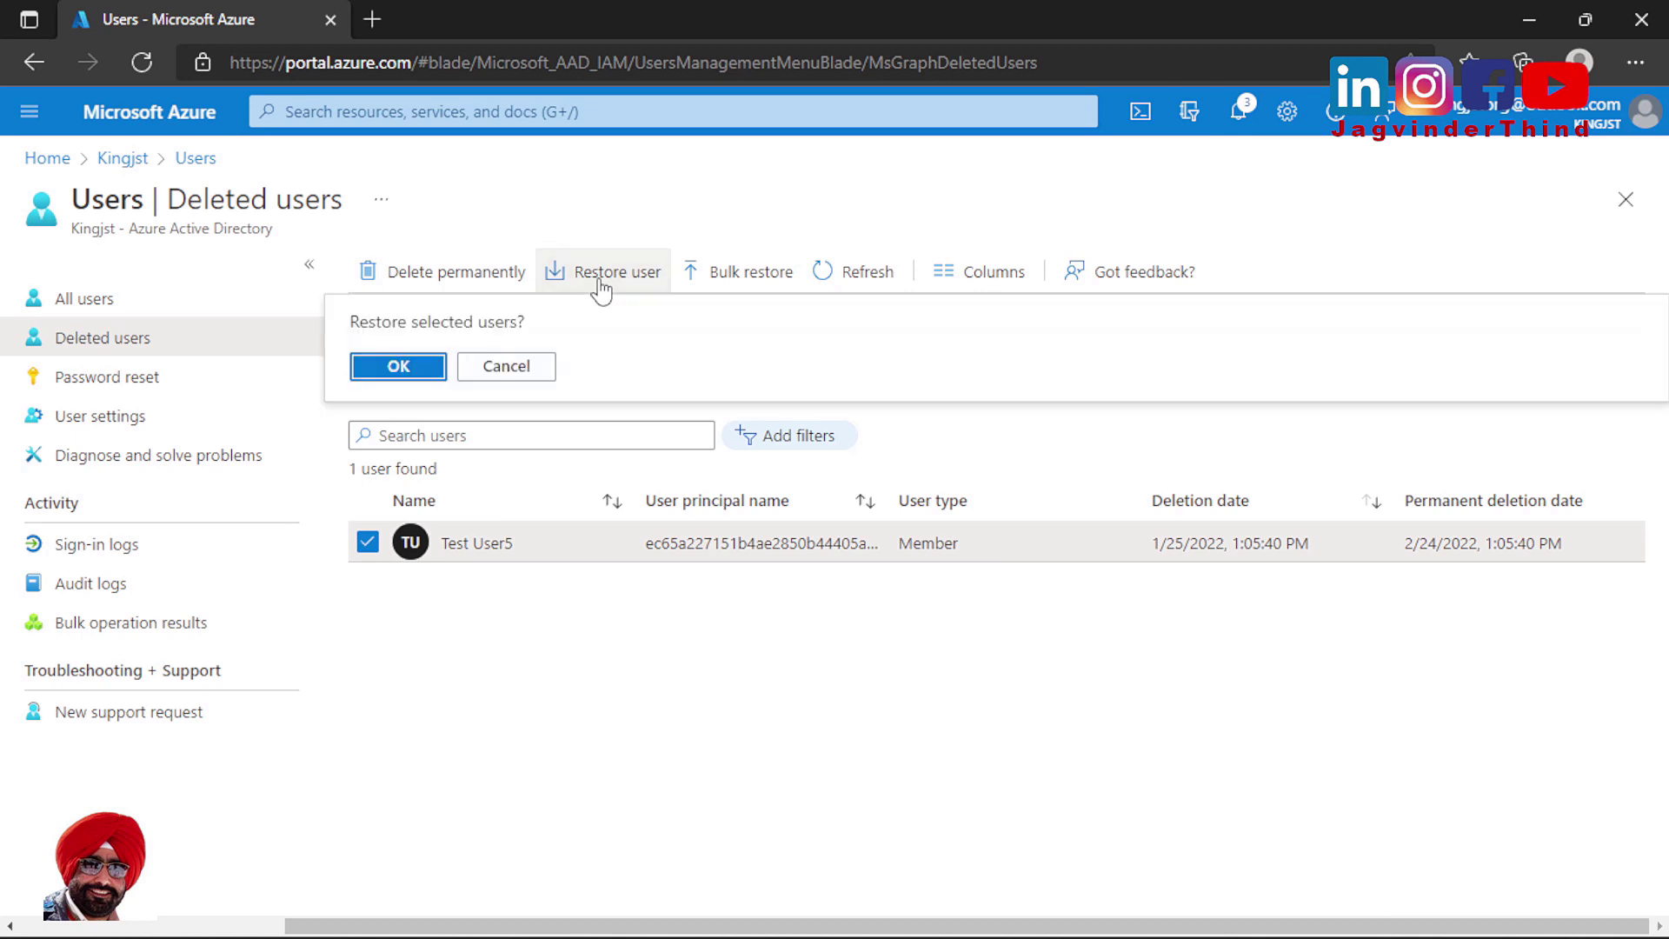
pyautogui.click(398, 369)
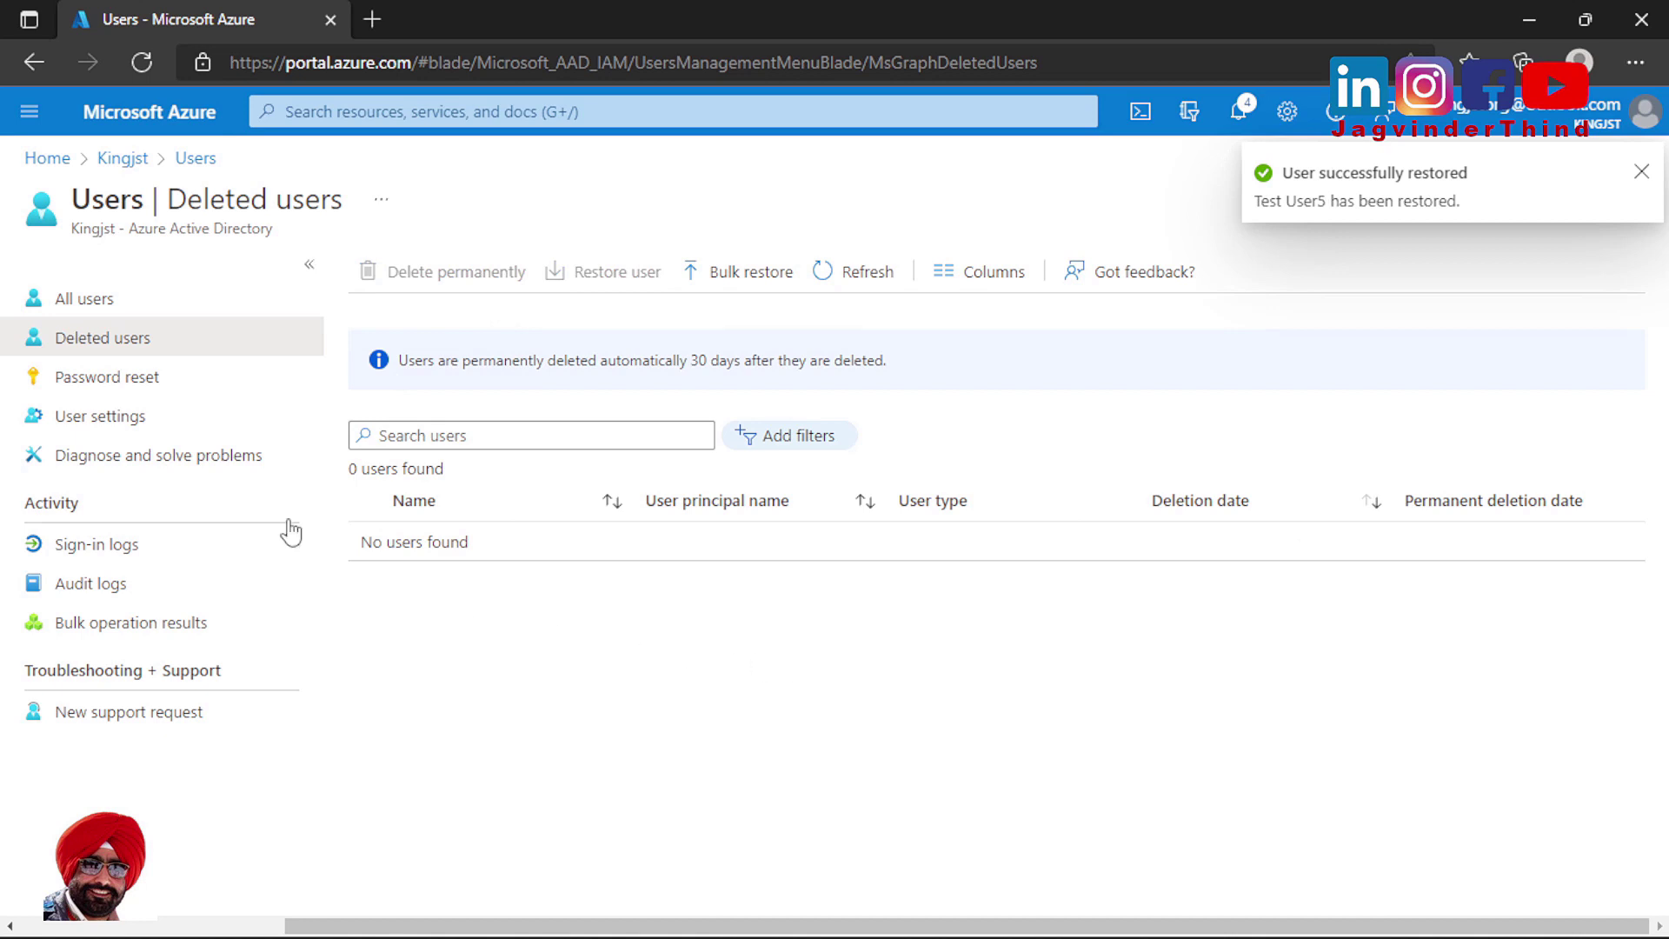
pyautogui.click(111, 311)
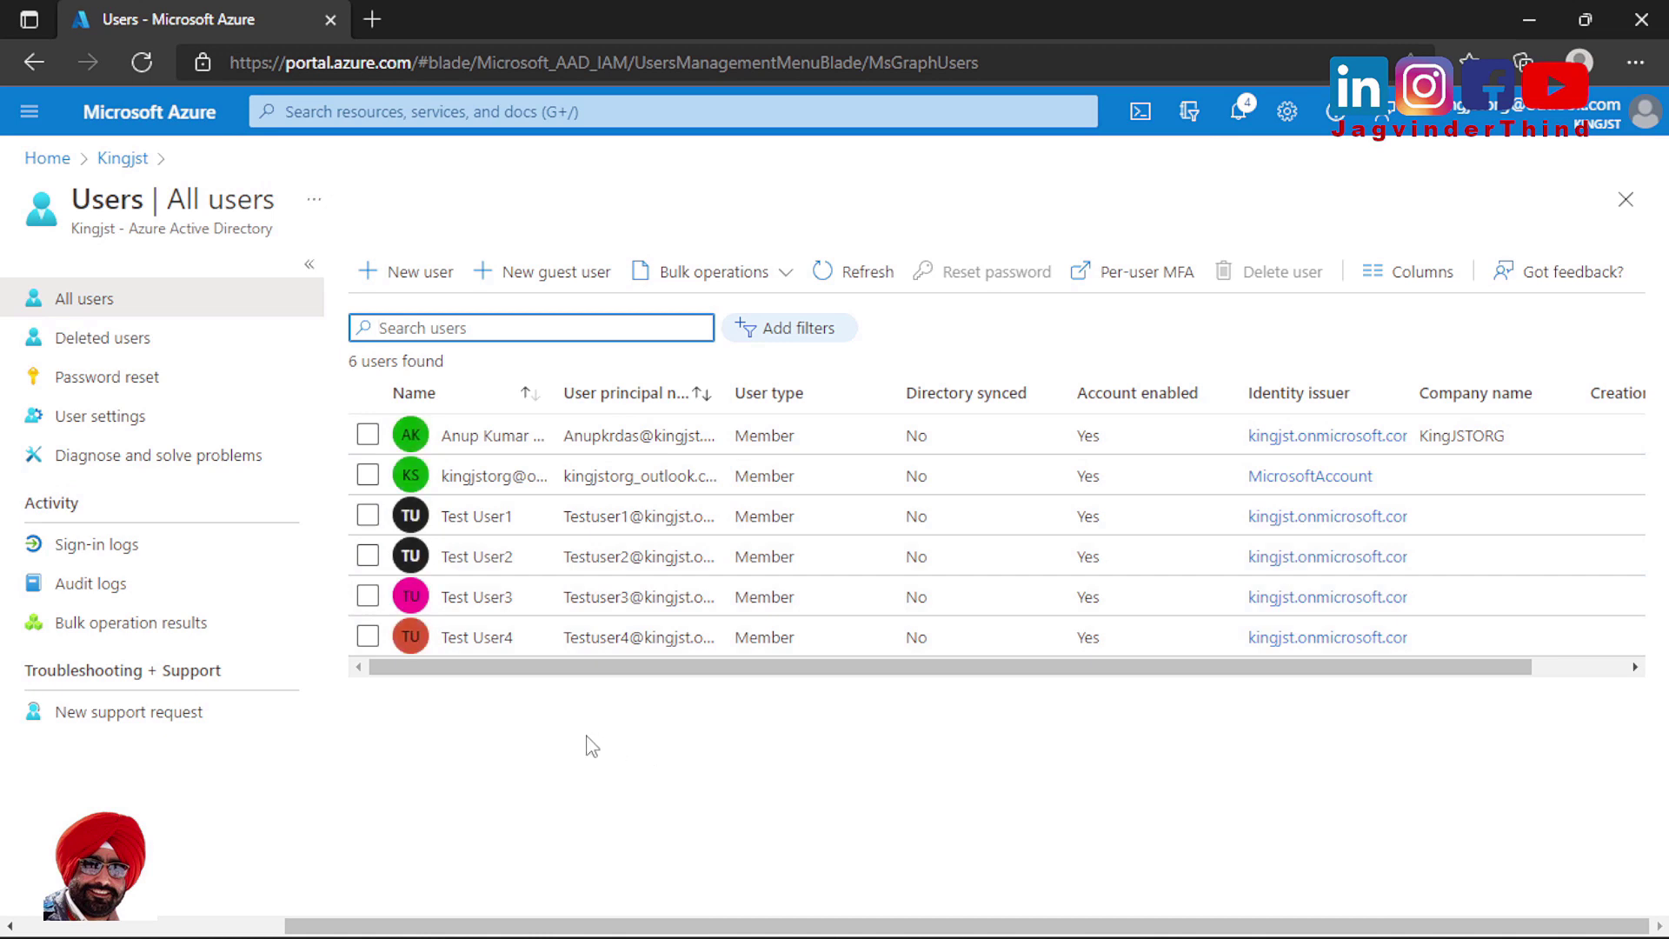
pyautogui.click(884, 276)
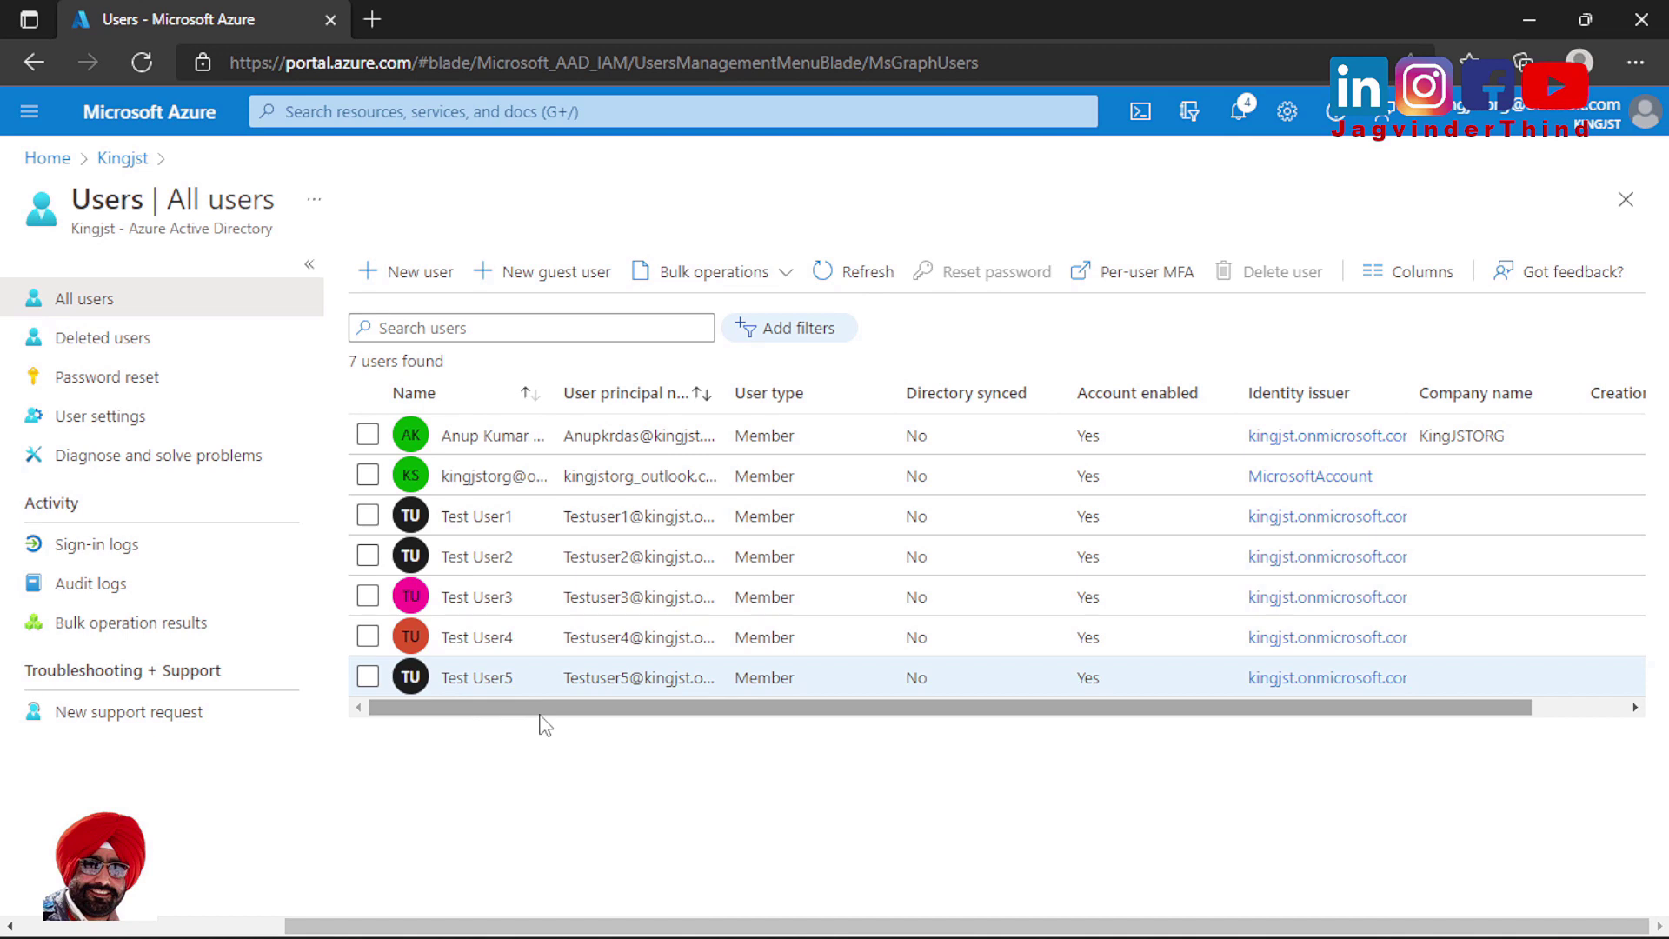
# Create a new group of type Microsoft 365 named TestGroup1 in the Kingjst directory.
pyautogui.click(122, 159)
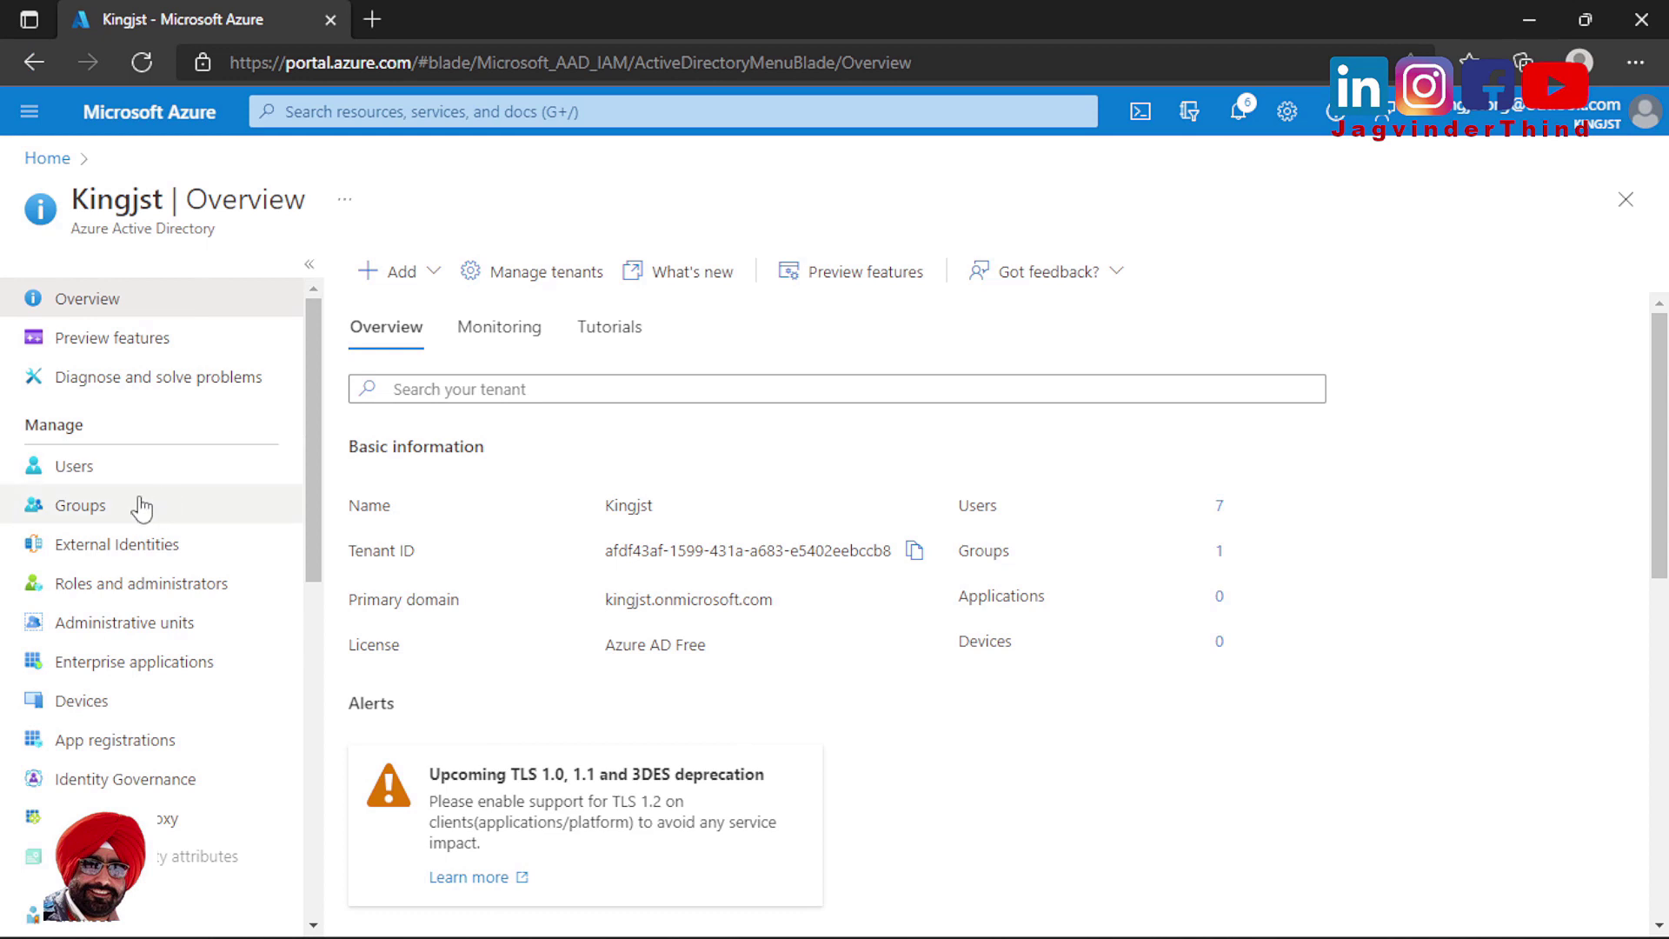
pyautogui.click(83, 507)
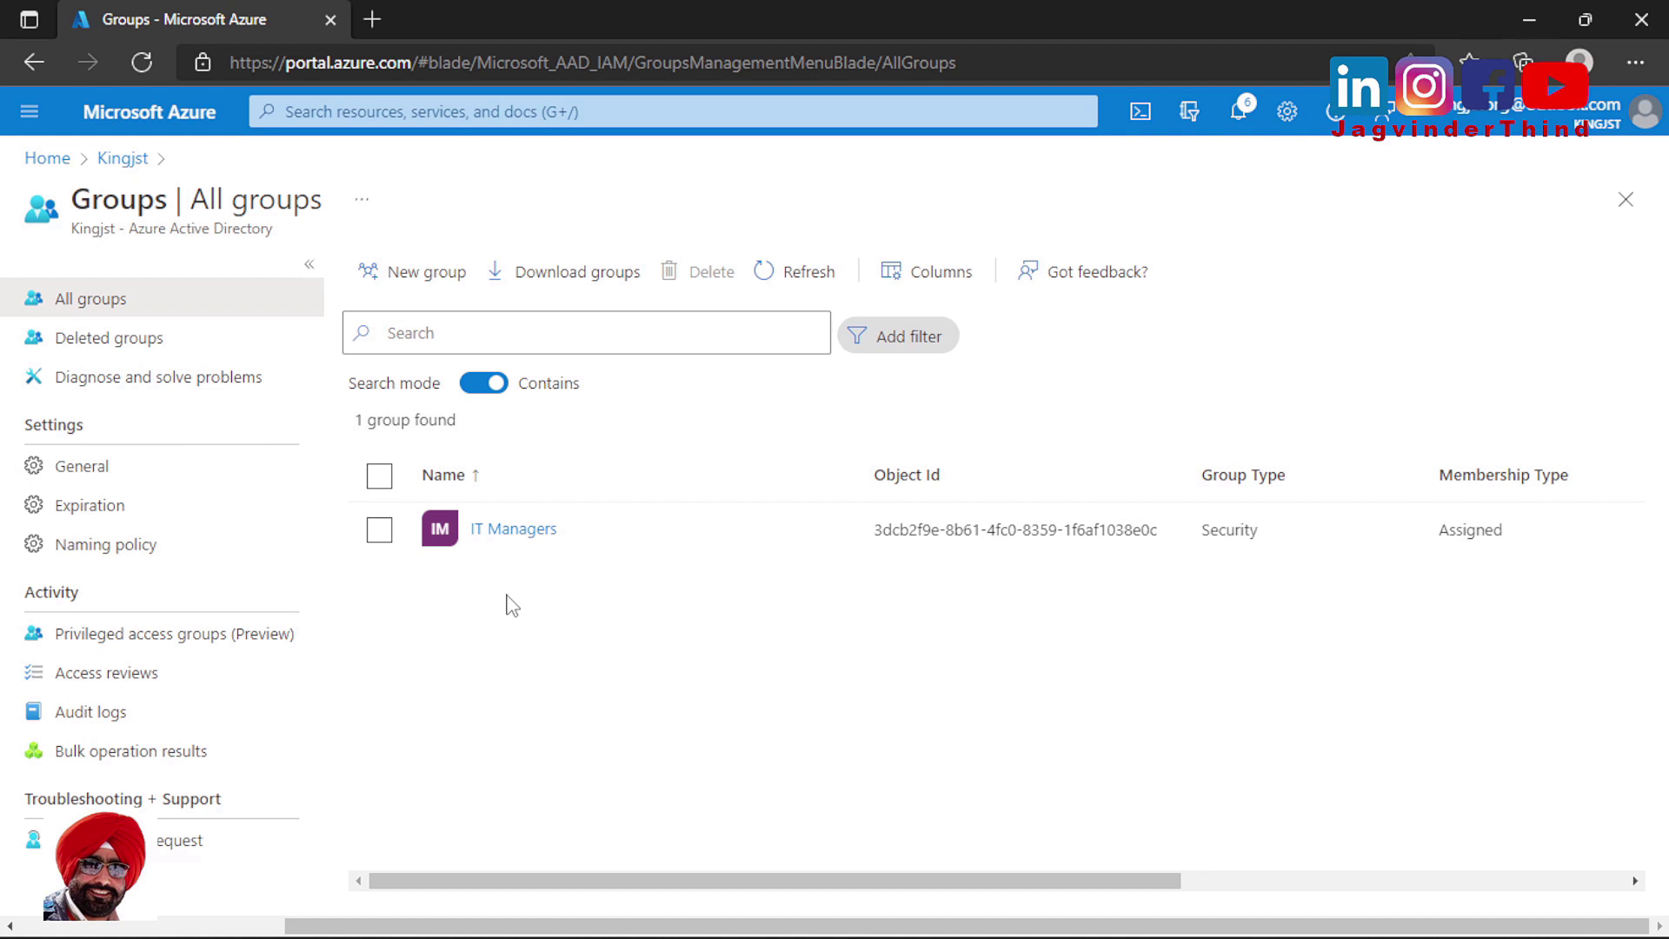
pyautogui.click(426, 275)
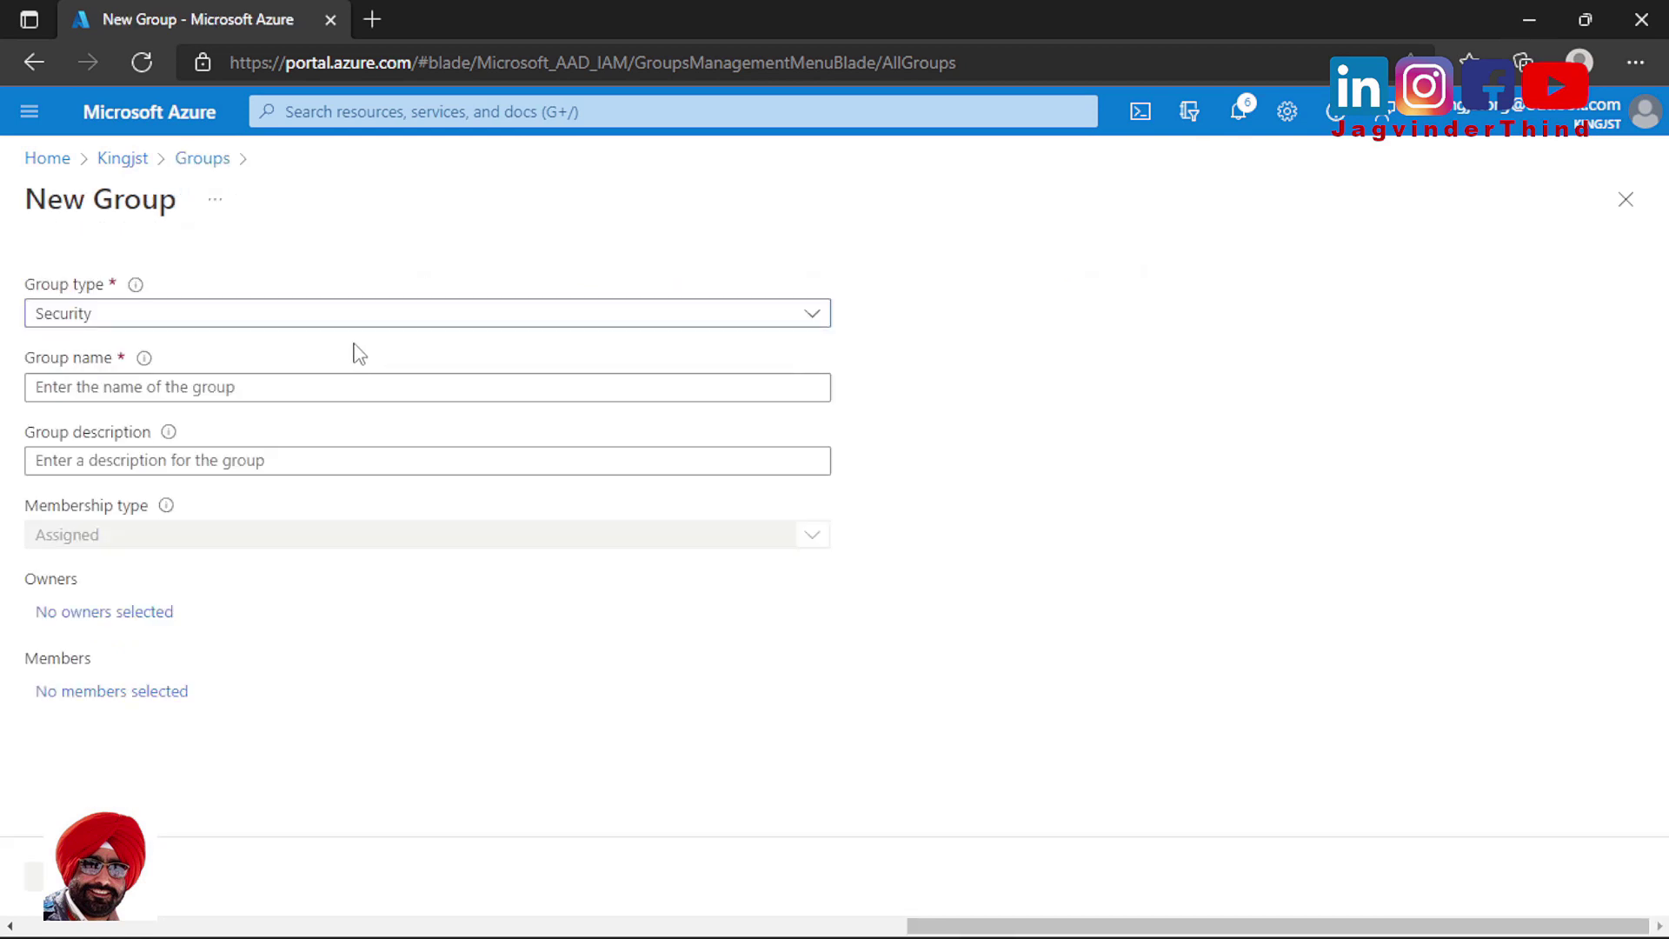
pyautogui.click(817, 323)
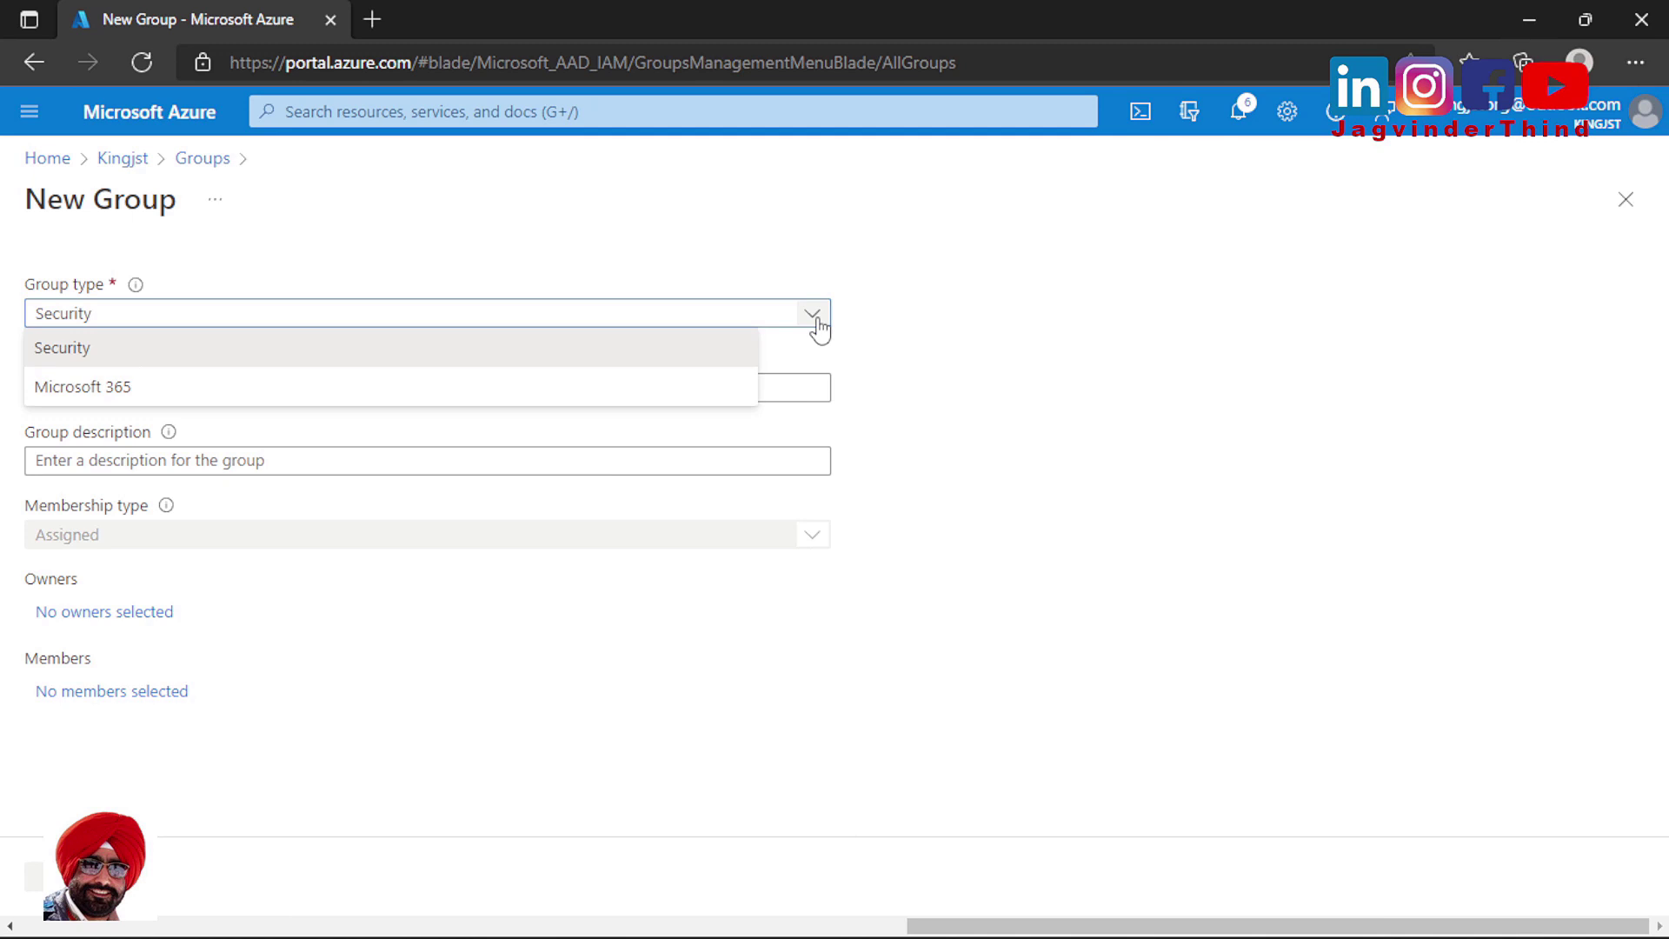
pyautogui.click(233, 391)
pyautogui.click(157, 389)
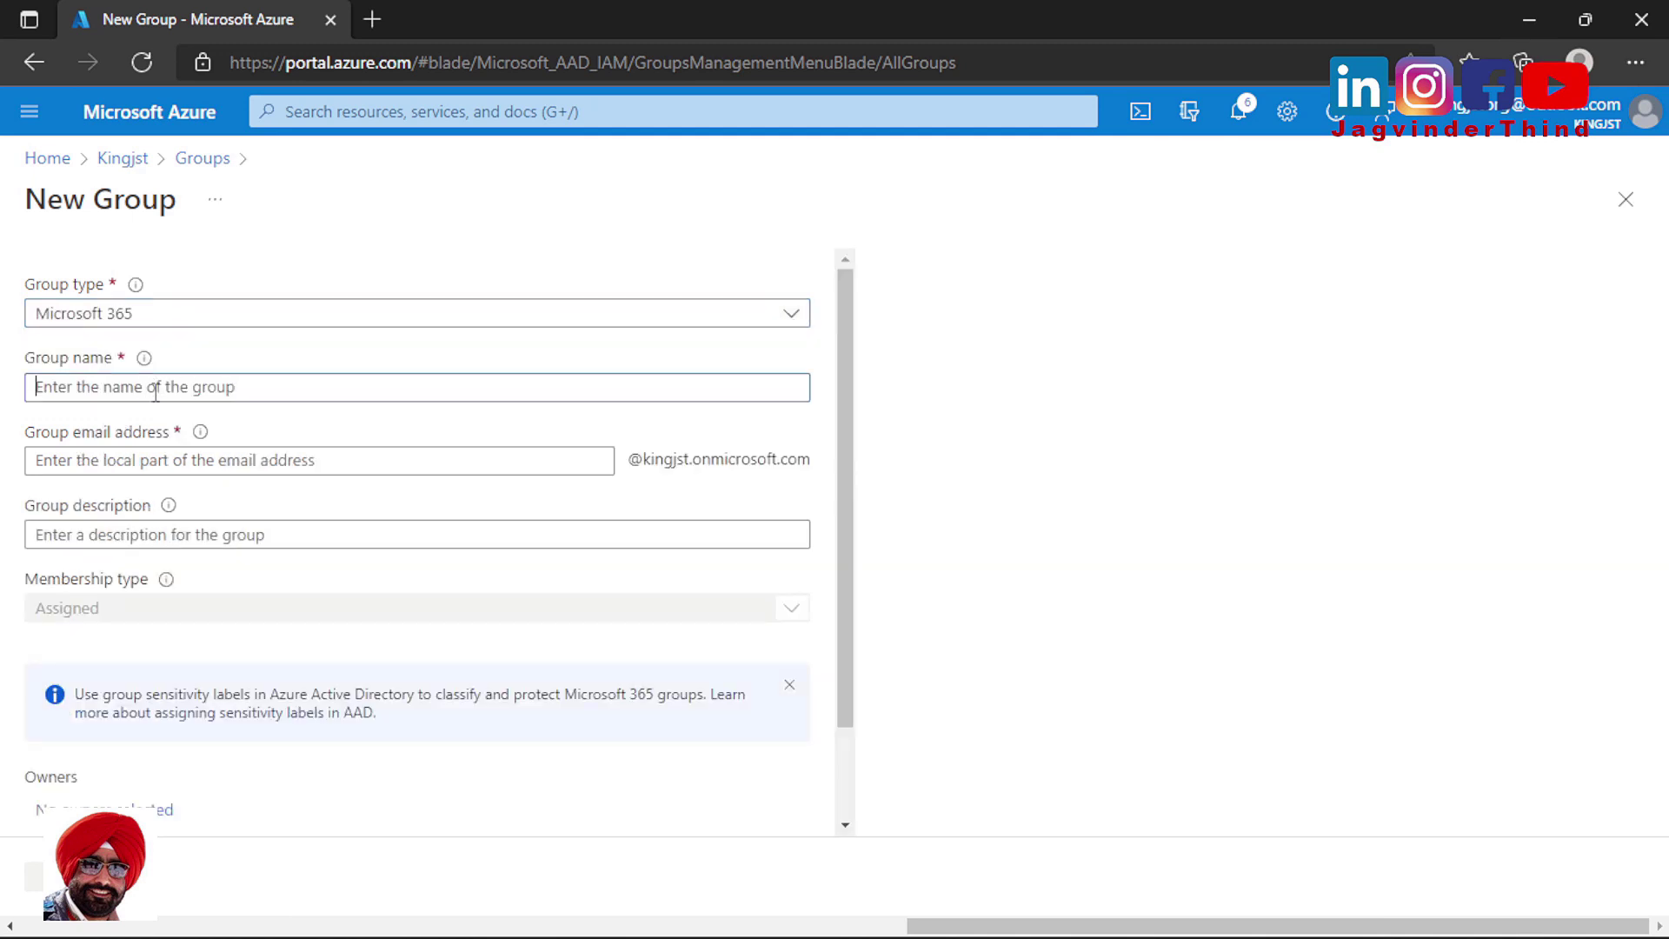
pyautogui.write('Tes')
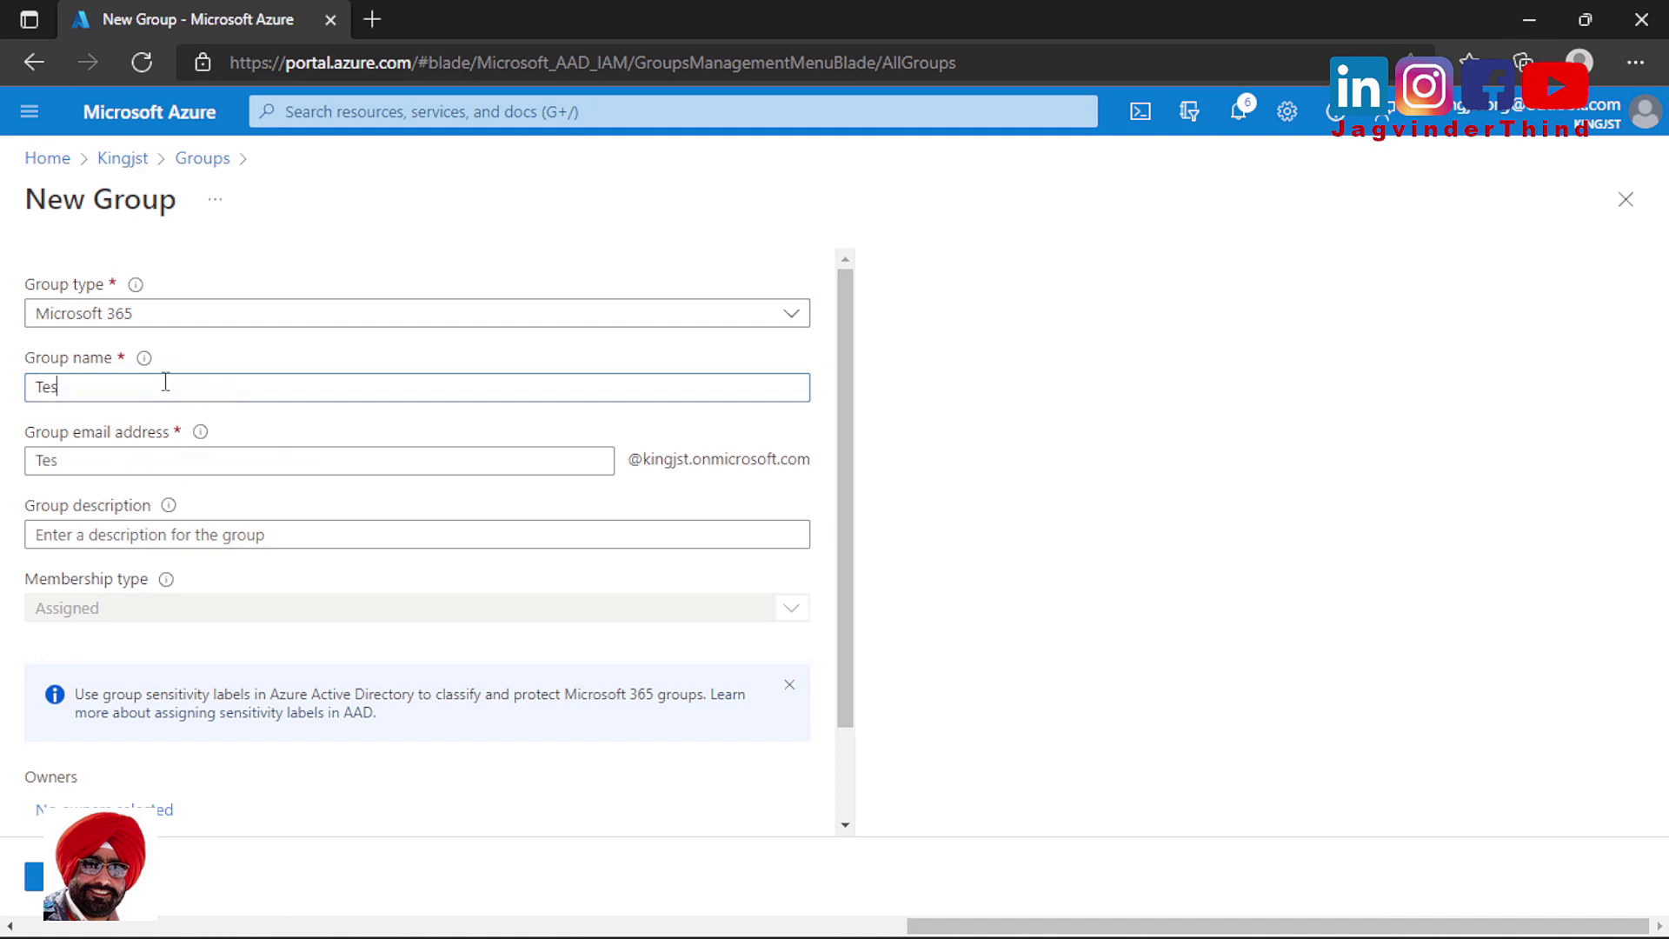
pyautogui.write('tGroup1')
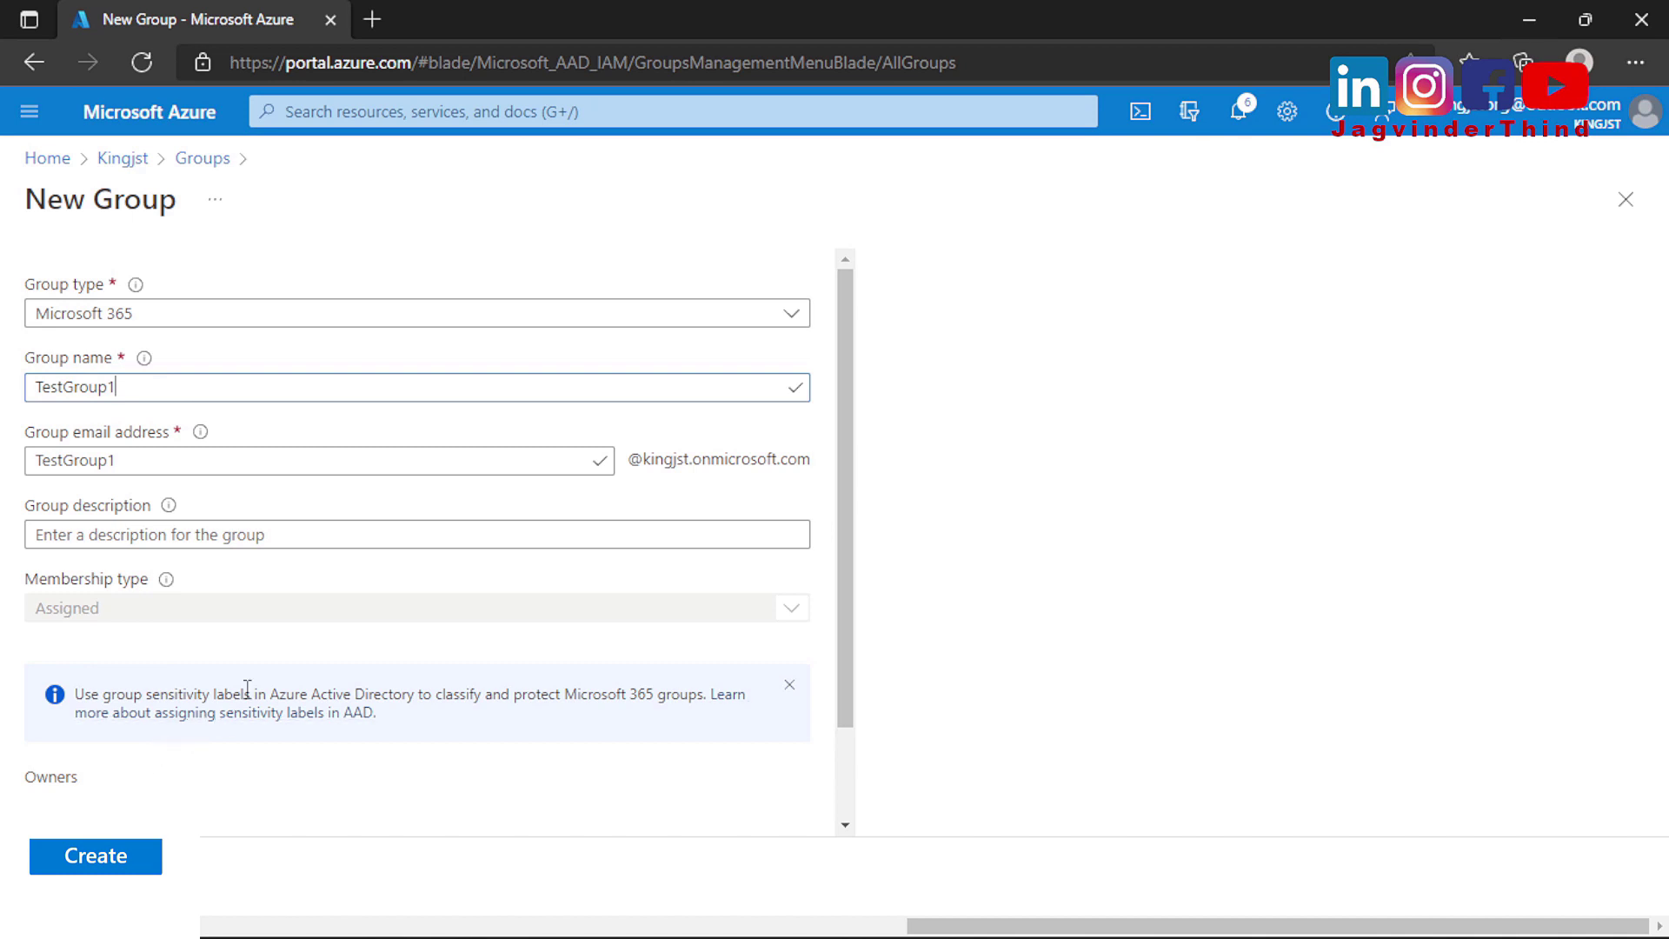
pyautogui.click(132, 865)
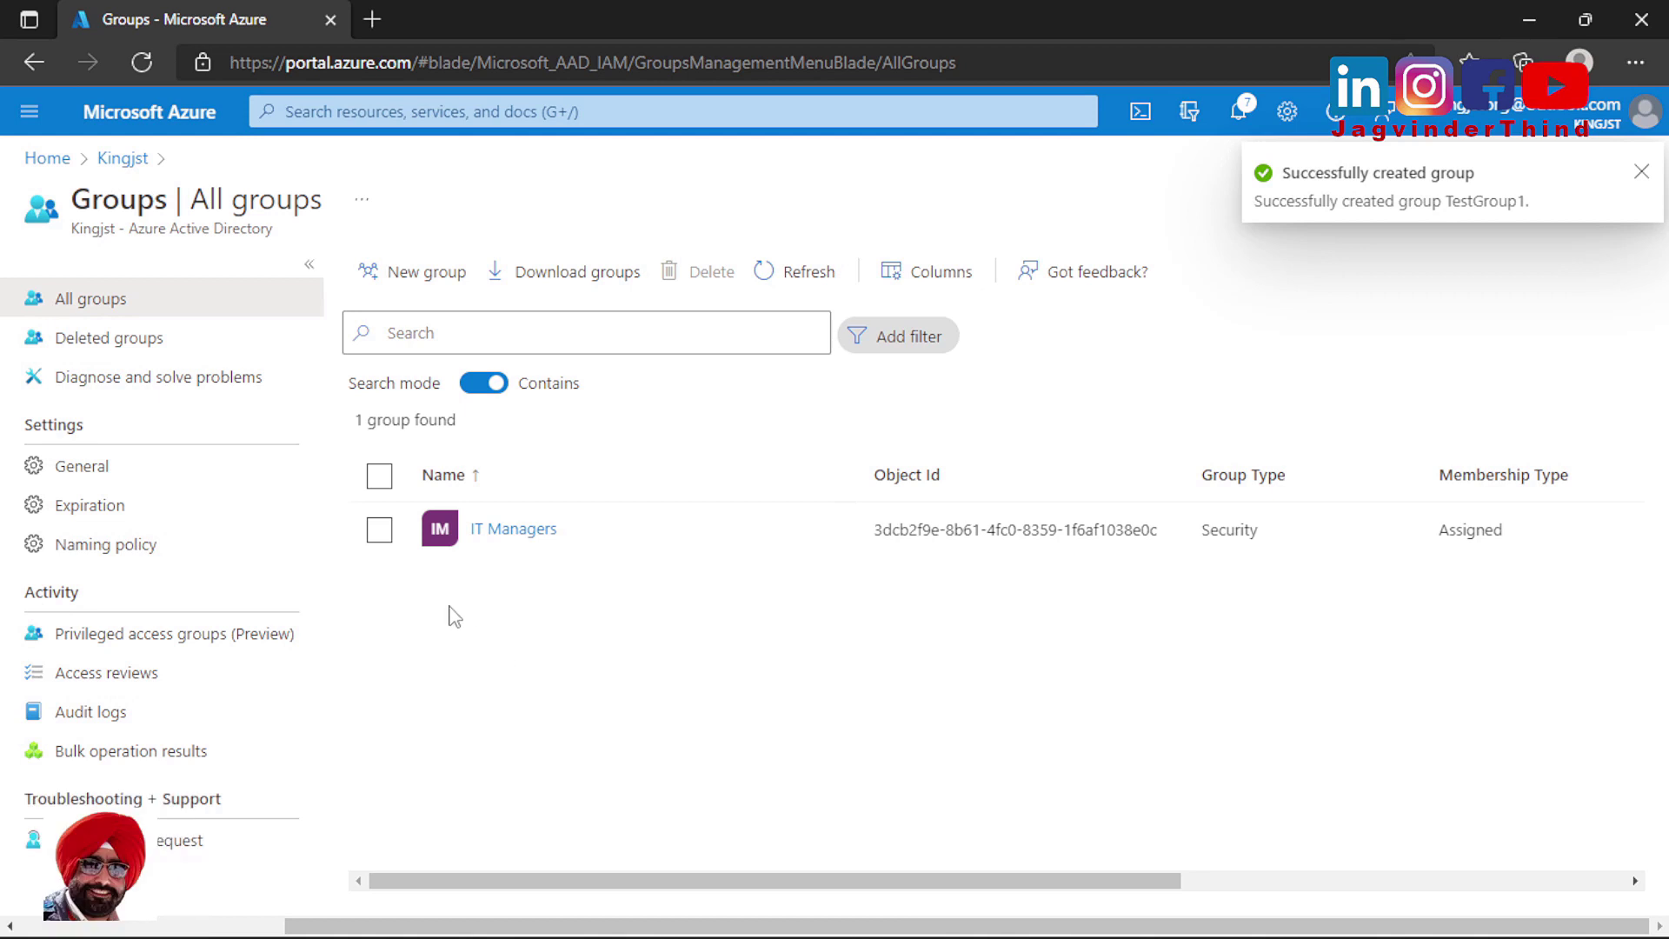
# Create a Security group named TestSecurityGroup2 and refresh the list of all groups.
pyautogui.click(404, 273)
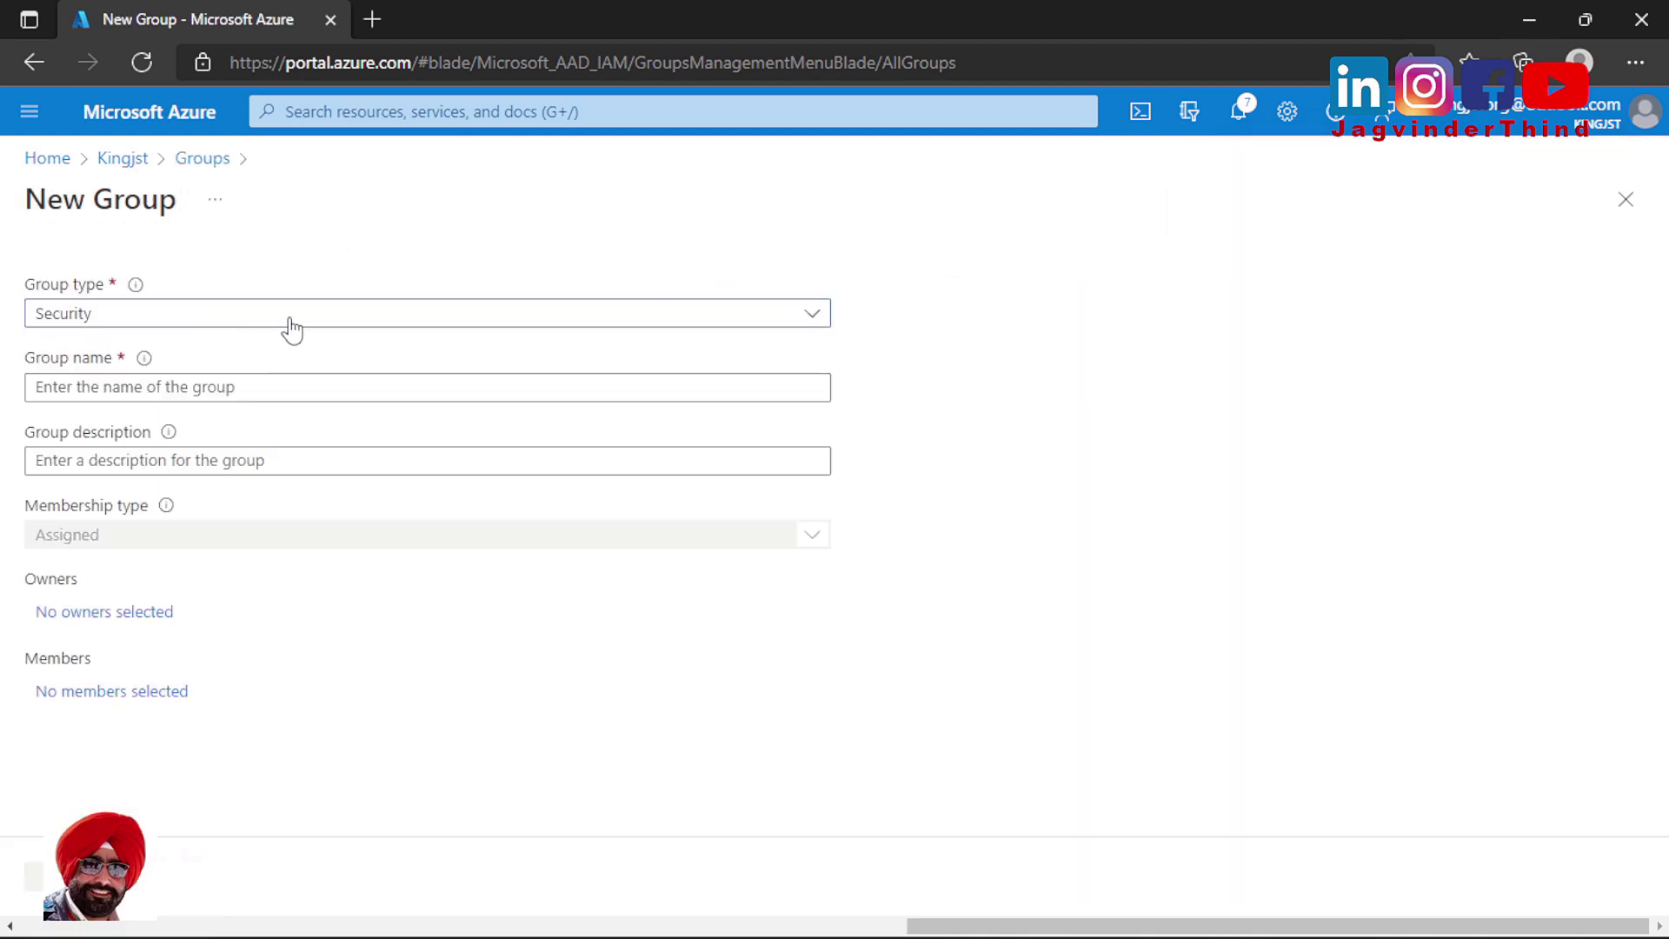
pyautogui.click(161, 385)
pyautogui.write('T')
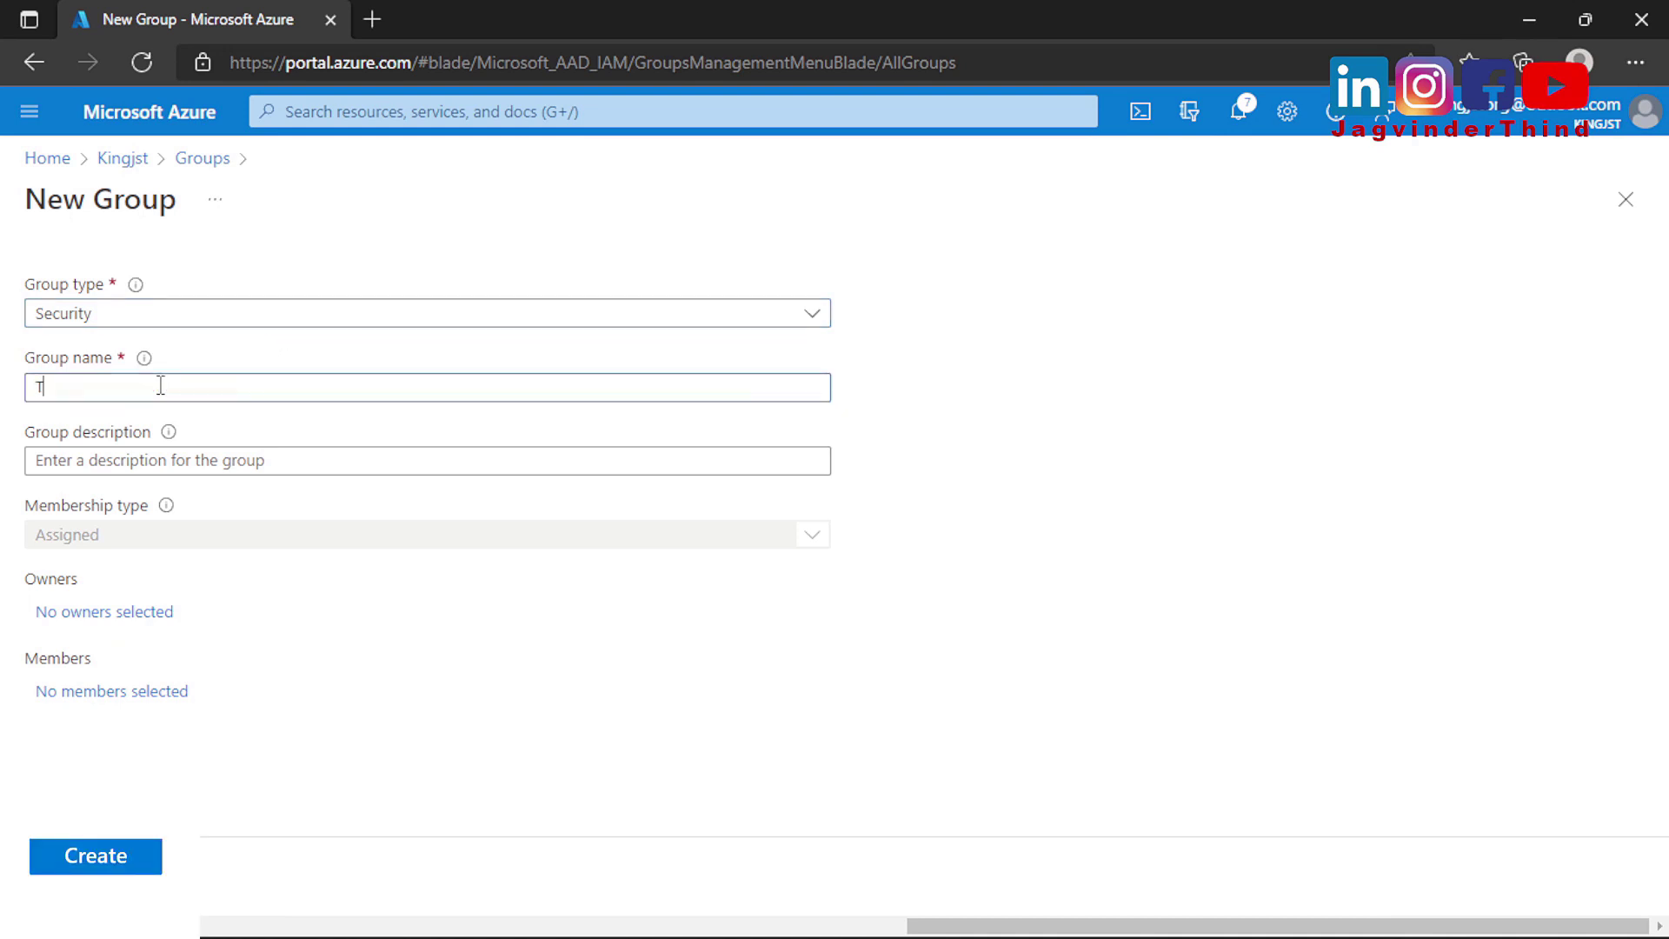
pyautogui.write('estSecurityGroup2')
pyautogui.click(137, 871)
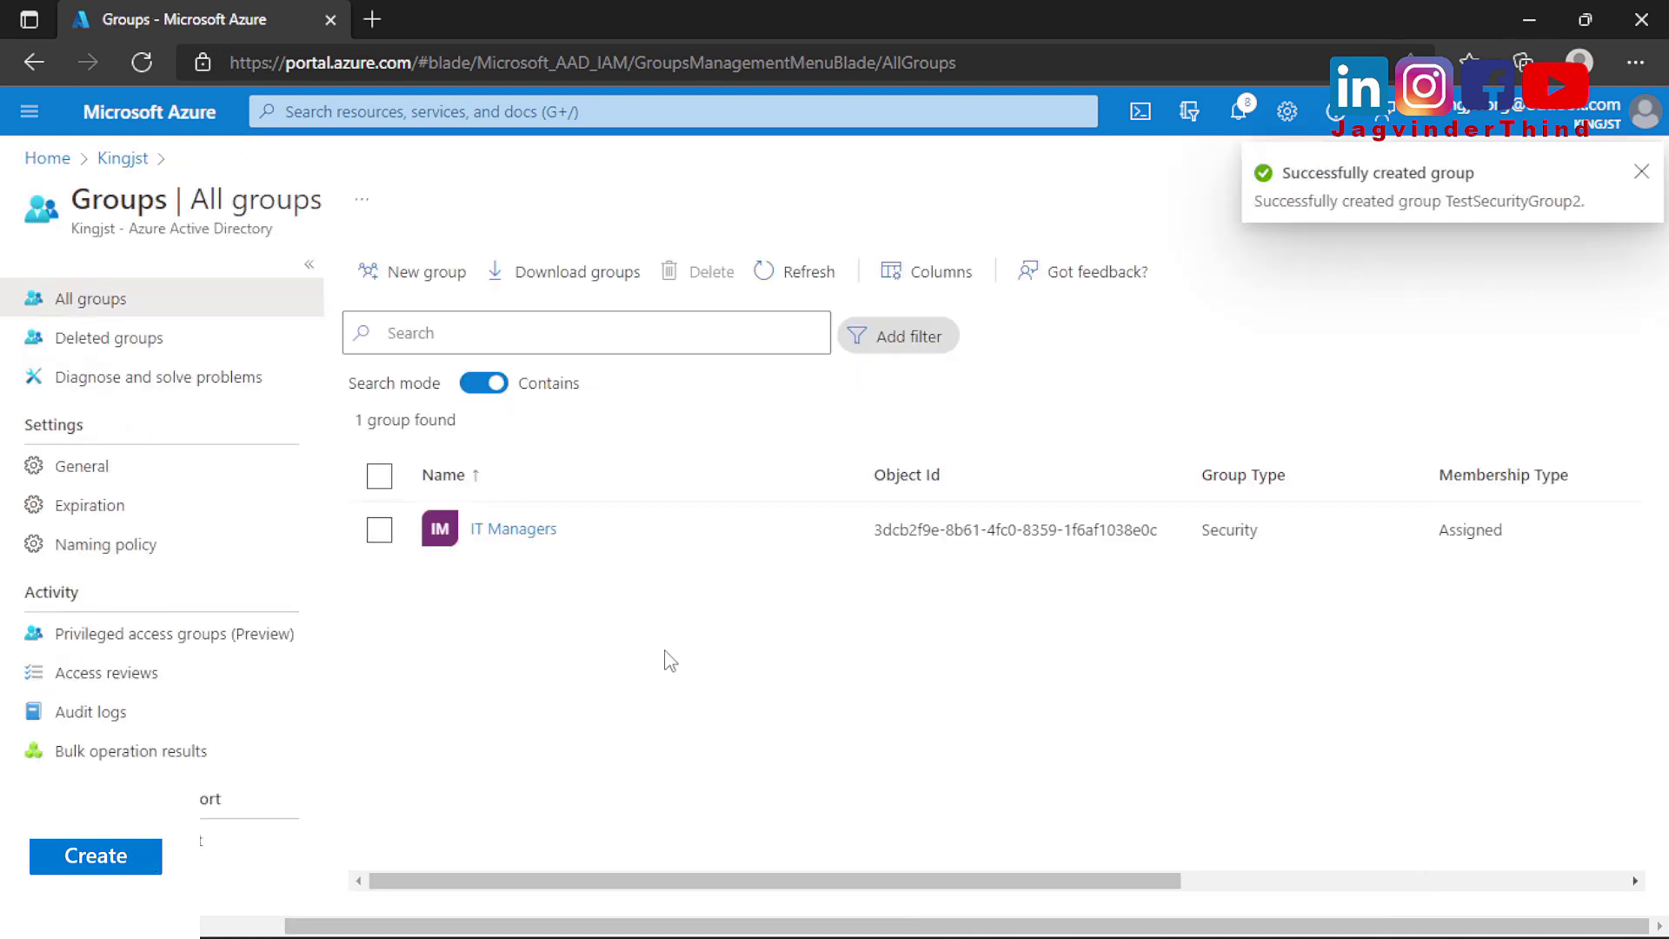
pyautogui.click(814, 285)
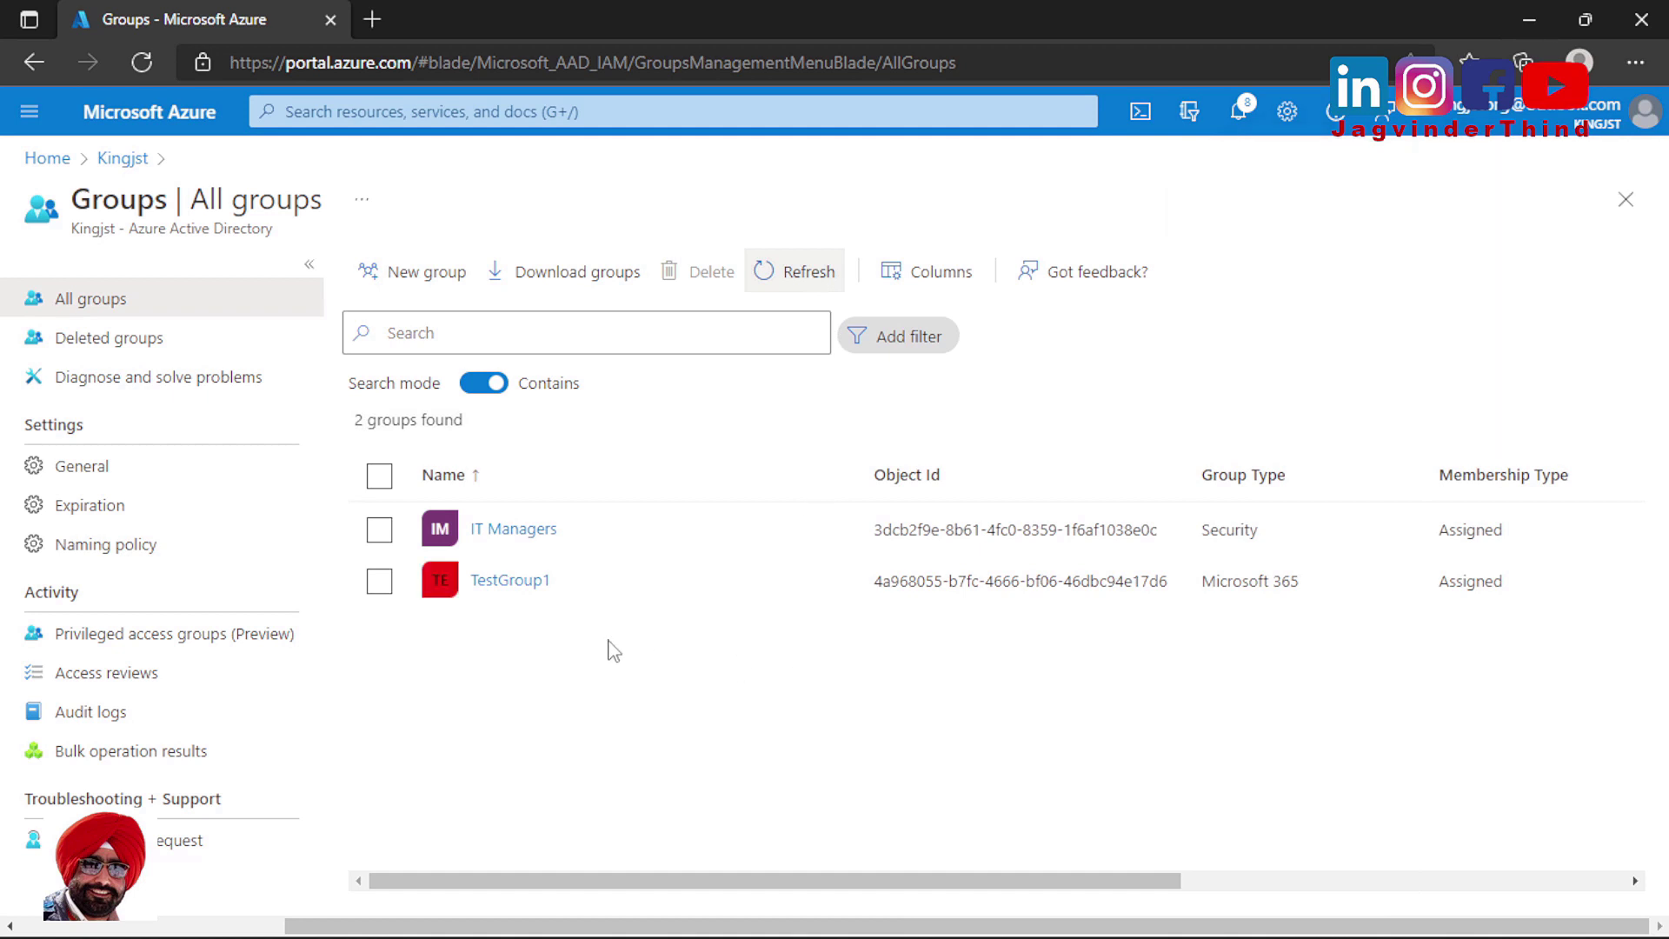
pyautogui.click(805, 278)
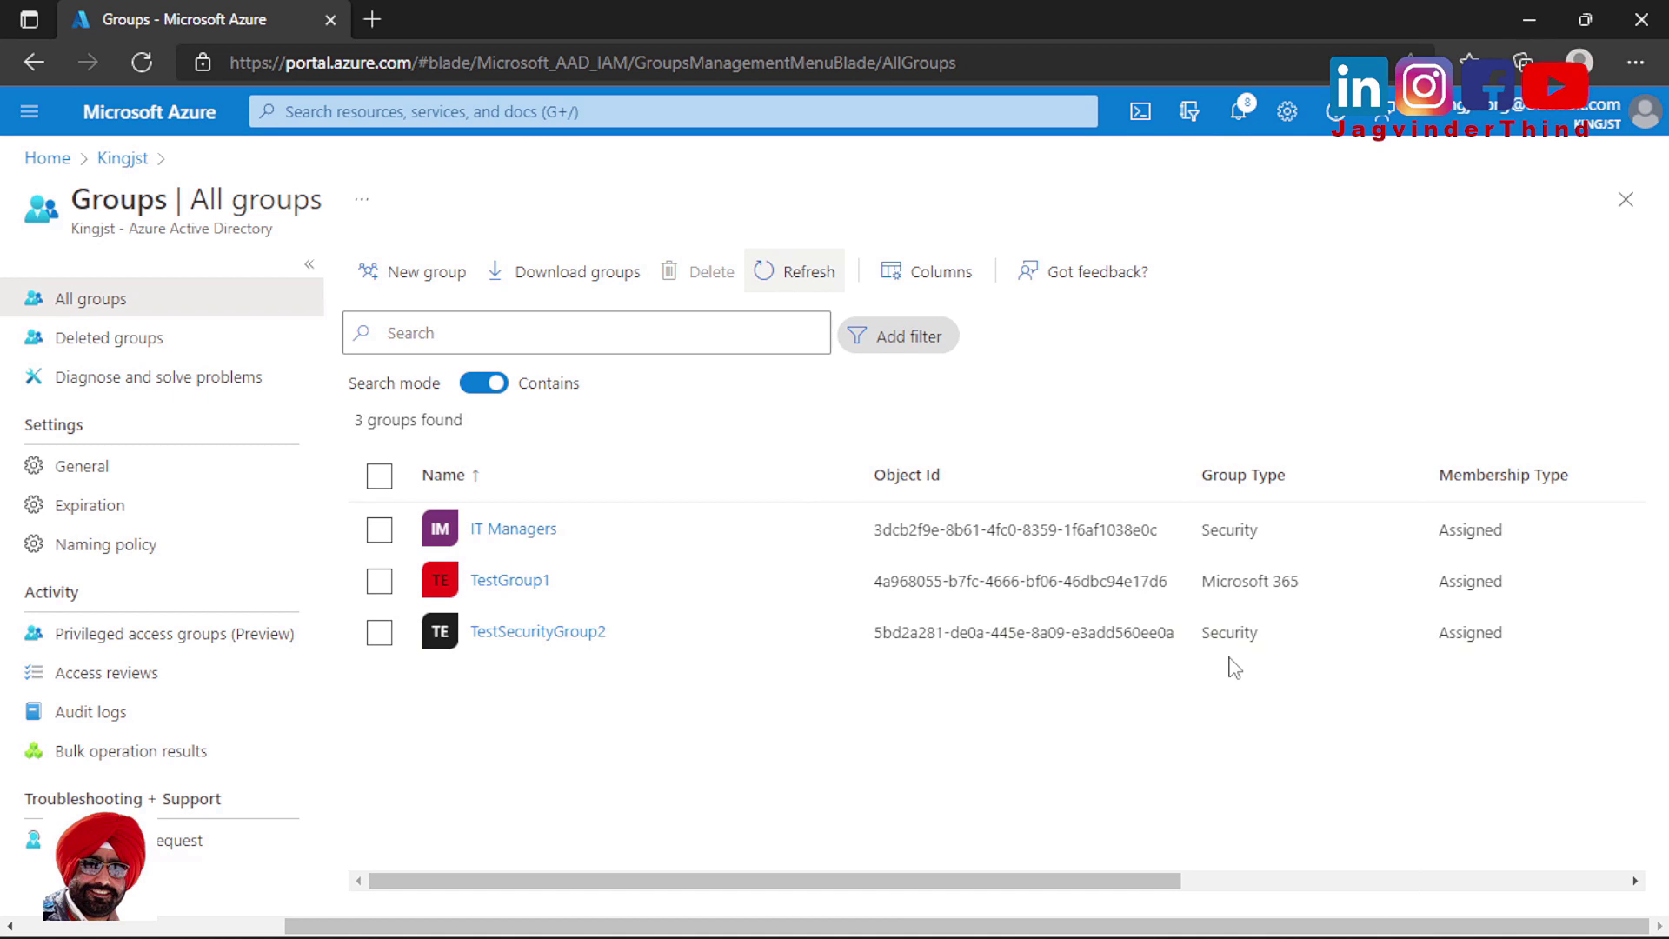
# Delete both TestGroup1 and TestSecurityGroup2 from the directory and refresh the list of all groups.
pyautogui.click(379, 632)
pyautogui.click(378, 581)
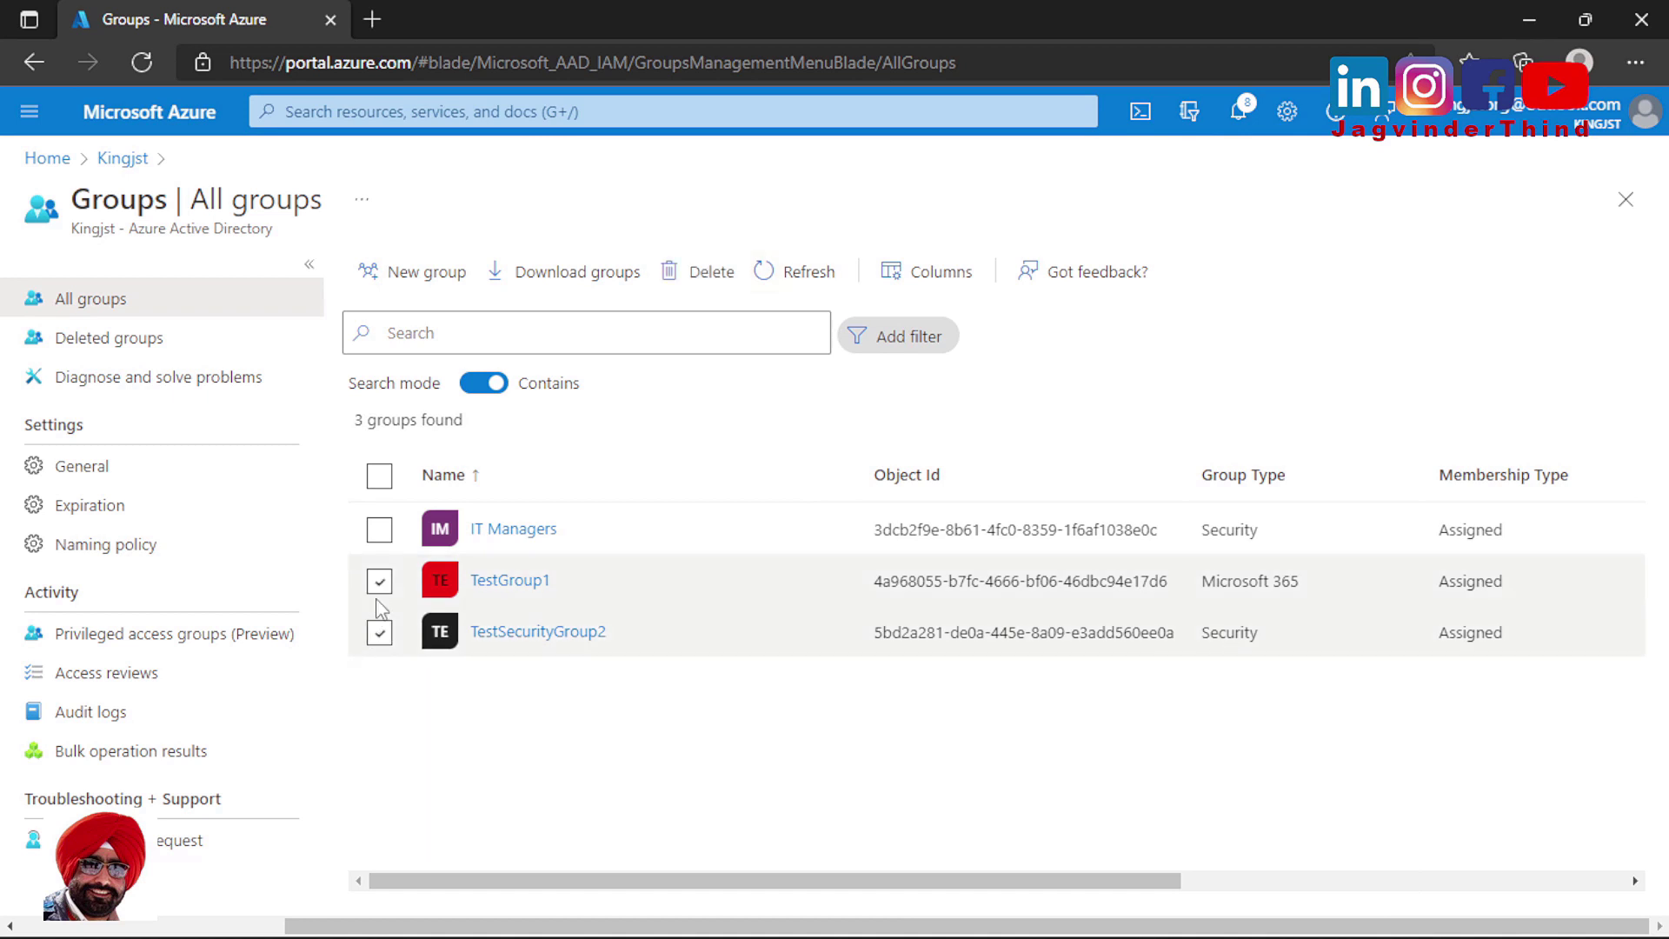
pyautogui.click(707, 280)
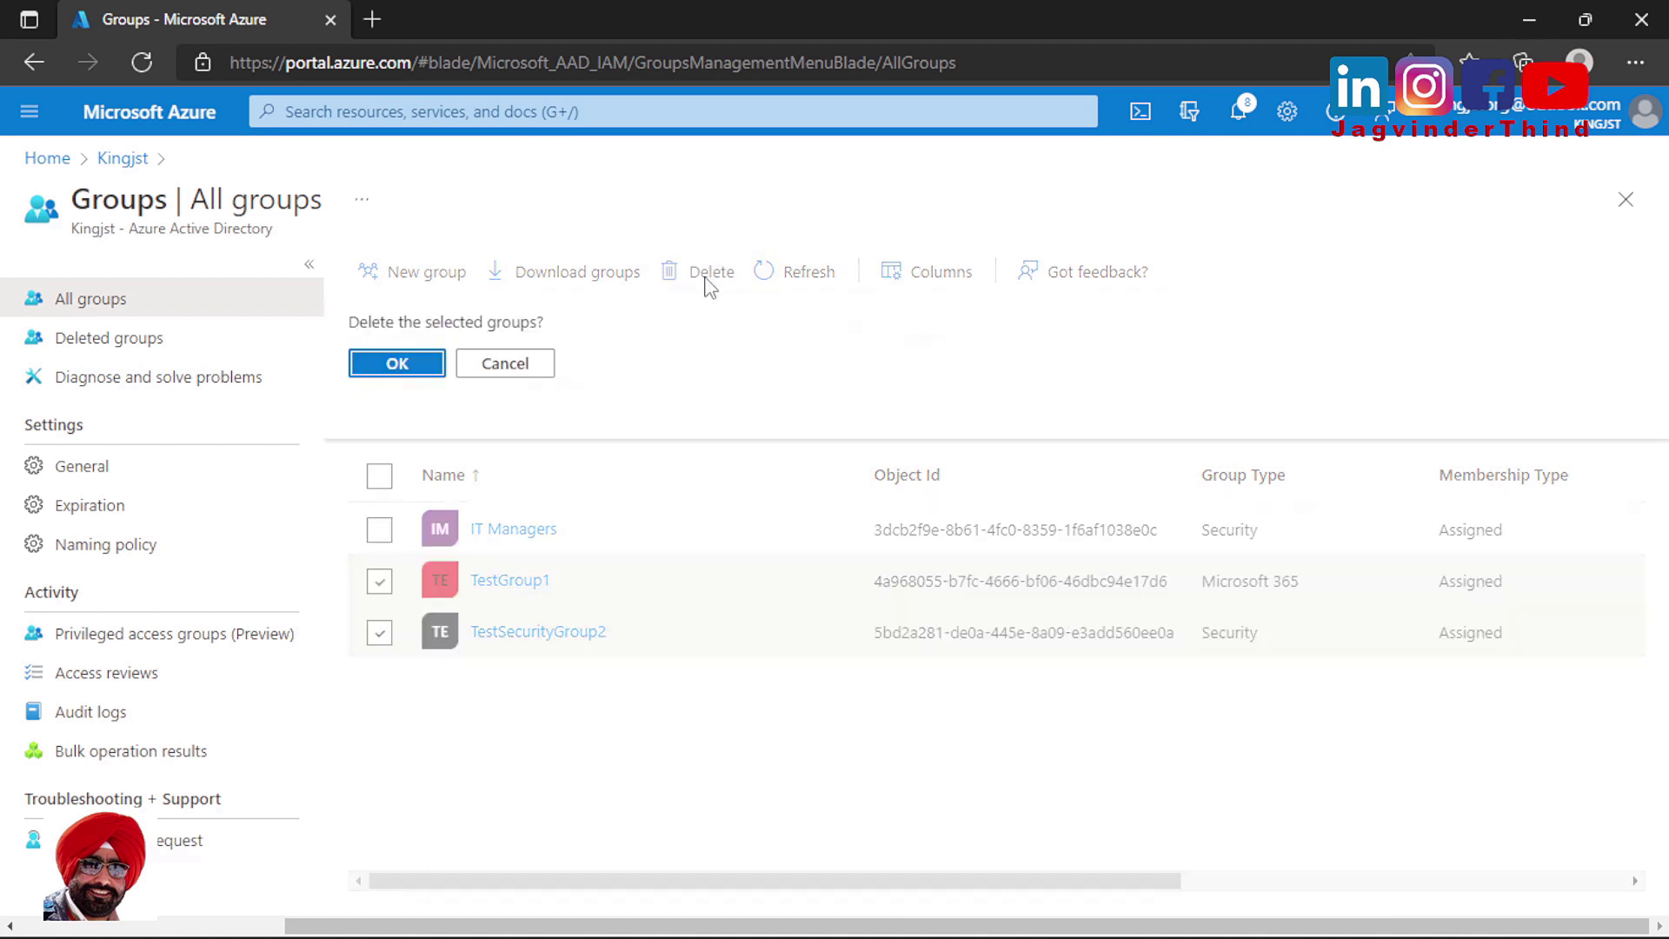
pyautogui.click(400, 363)
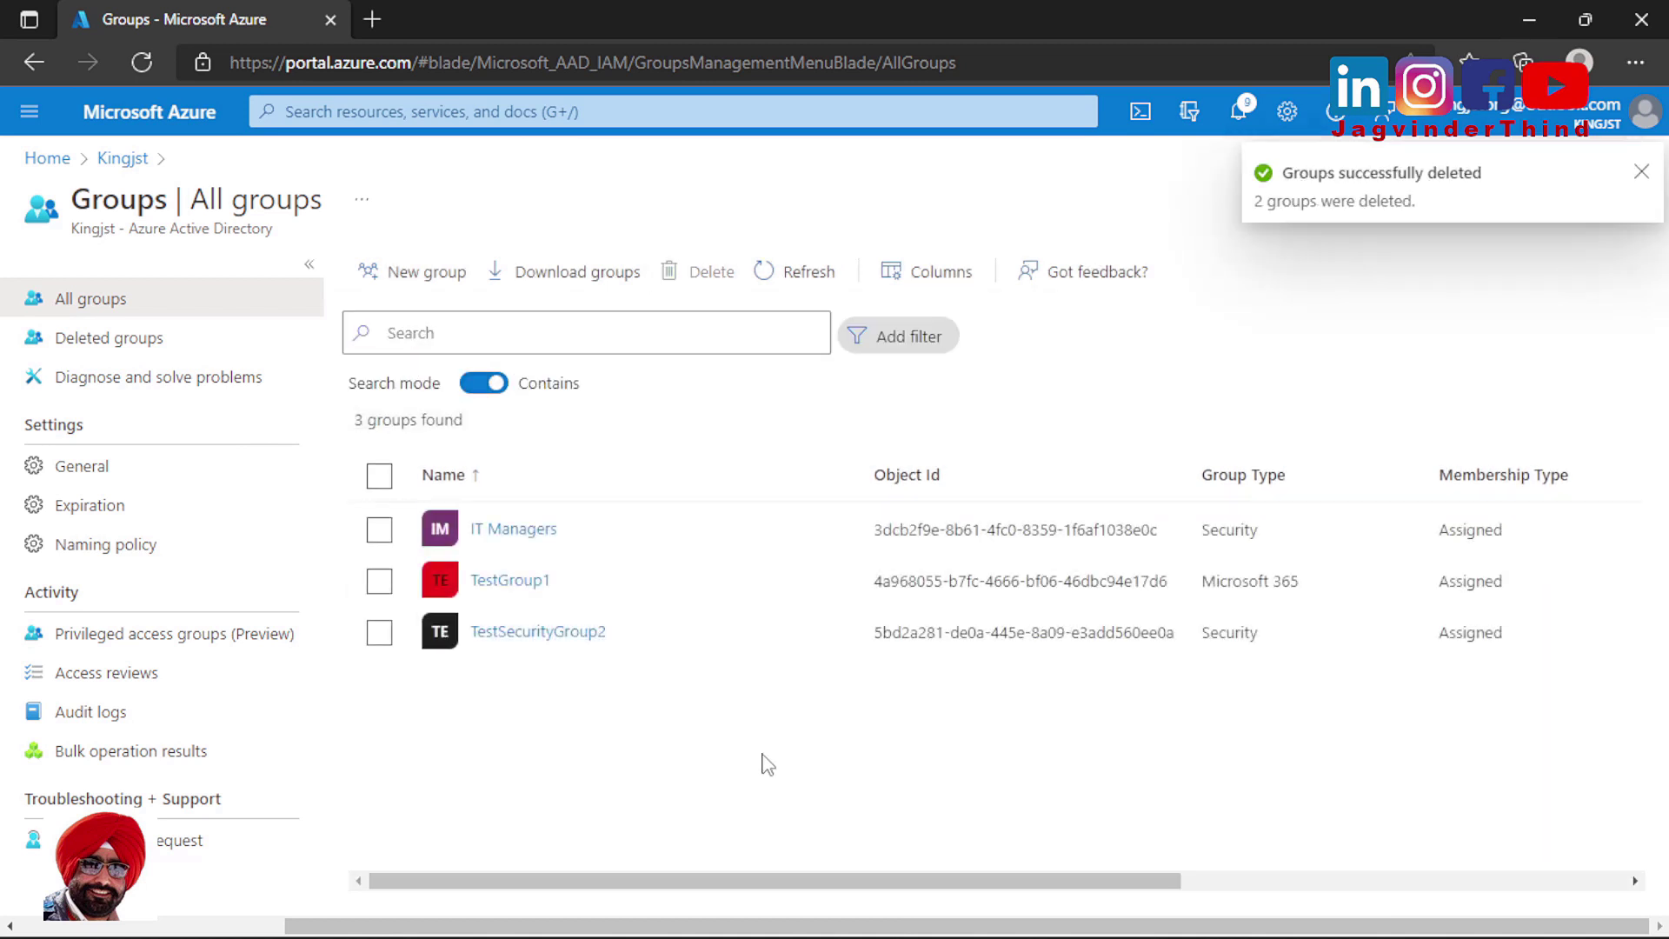
pyautogui.click(798, 276)
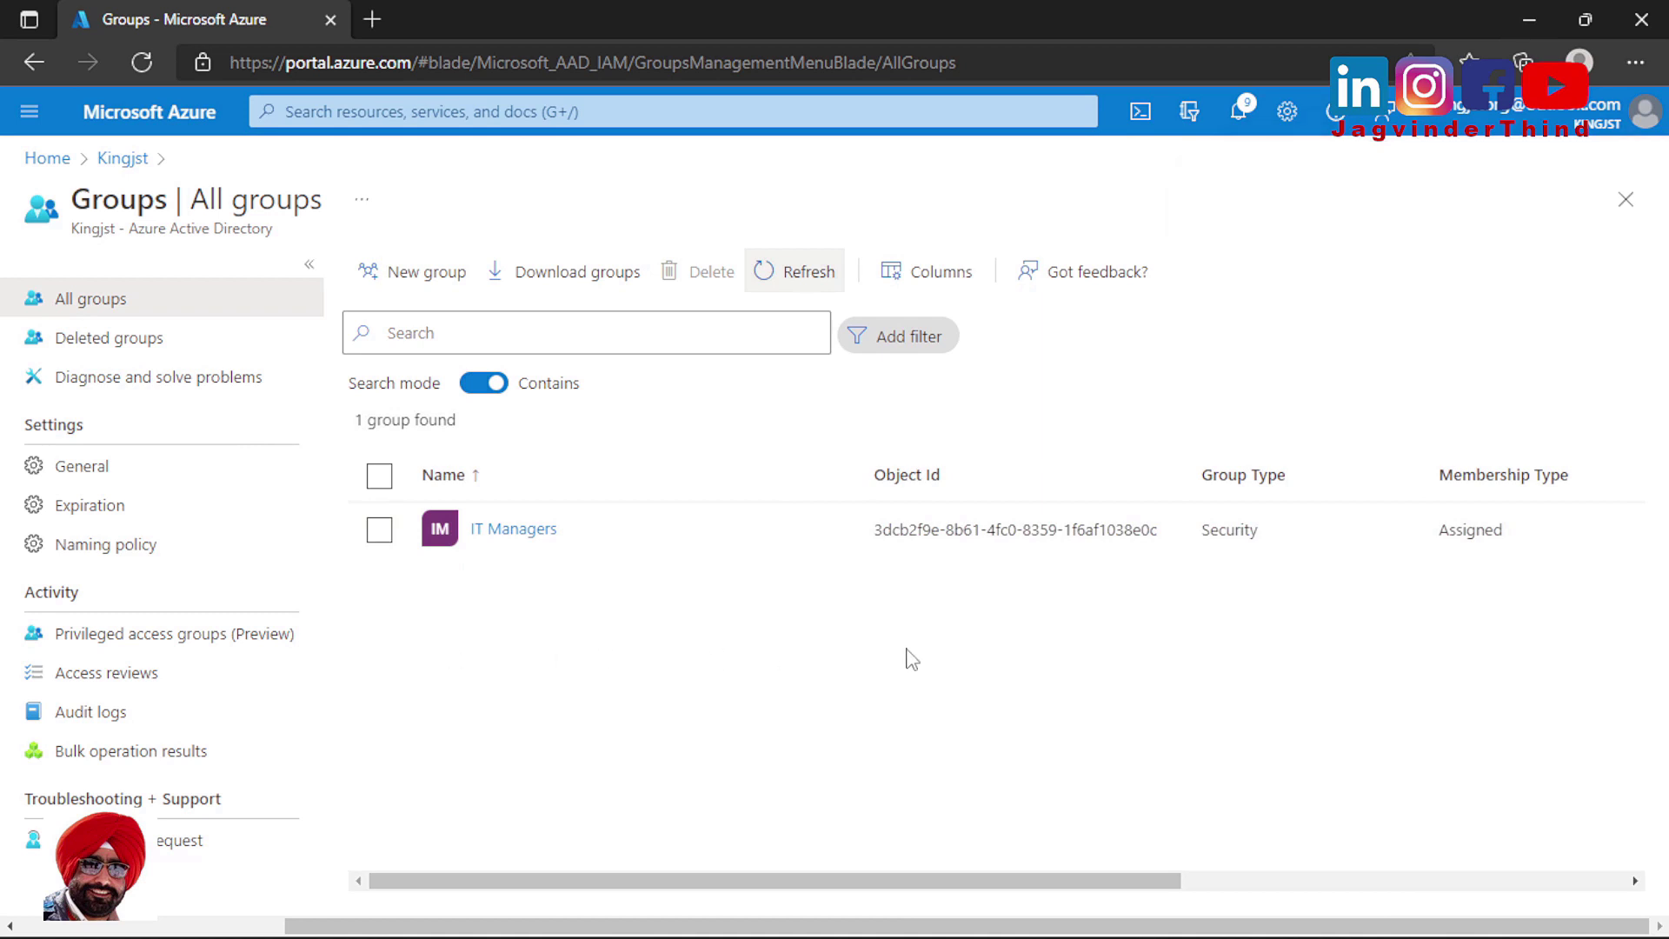
# Restore TestGroup1 from the deleted groups, then return to the list of all groups and refresh it.
pyautogui.click(121, 347)
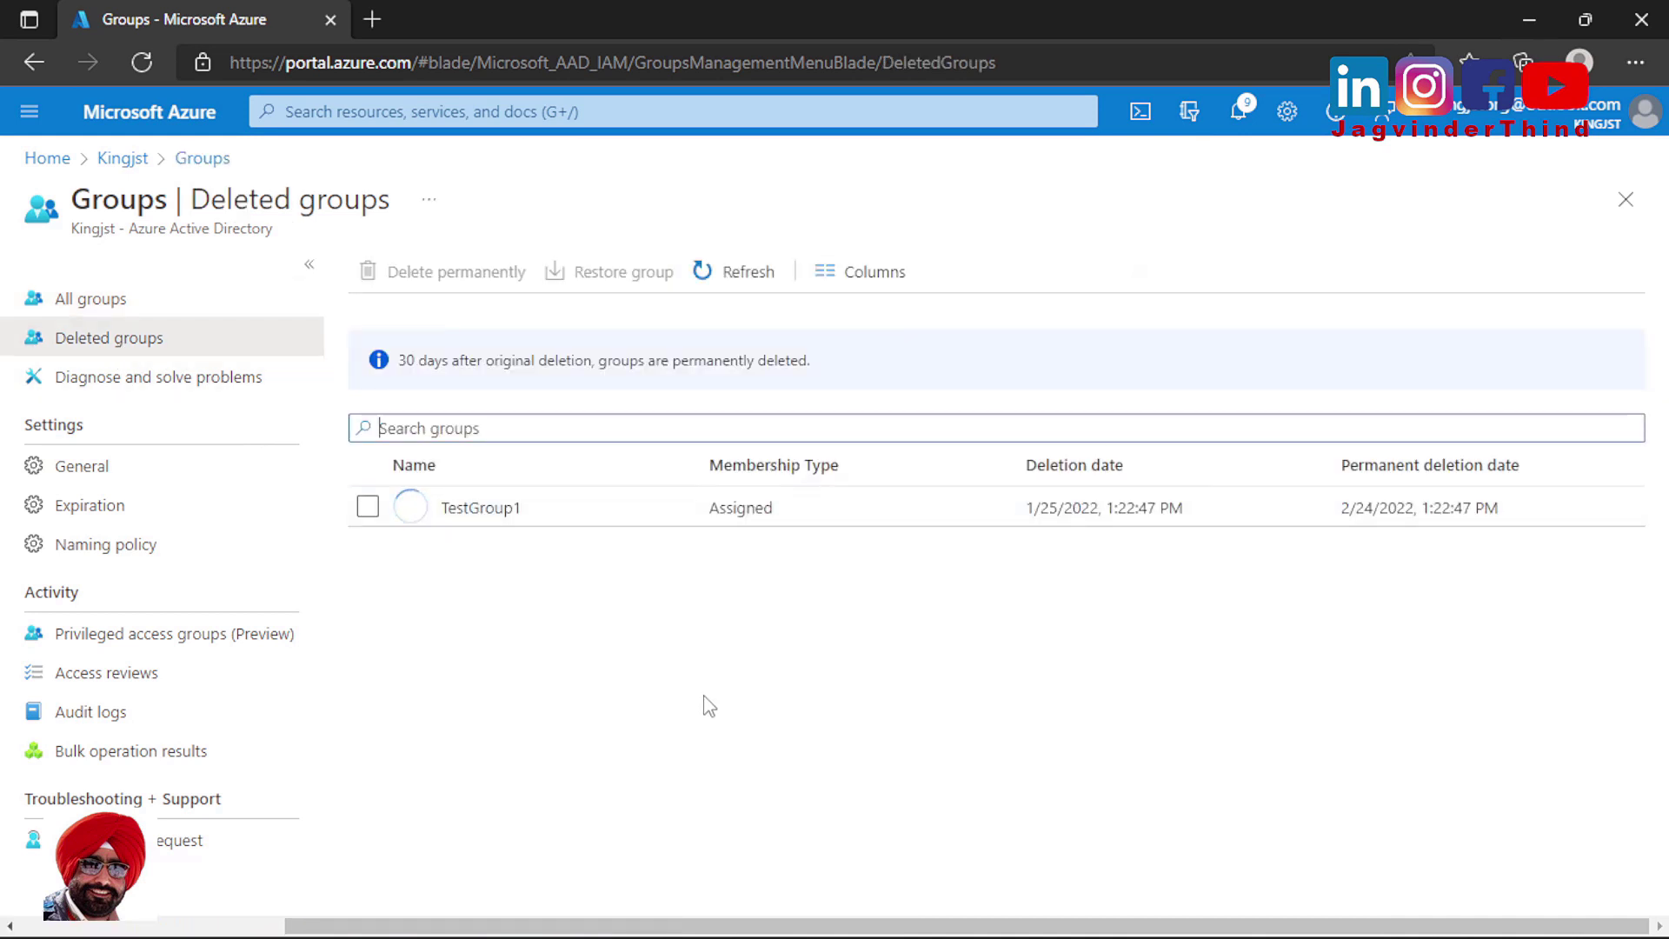
pyautogui.click(708, 274)
pyautogui.click(738, 296)
pyautogui.click(368, 507)
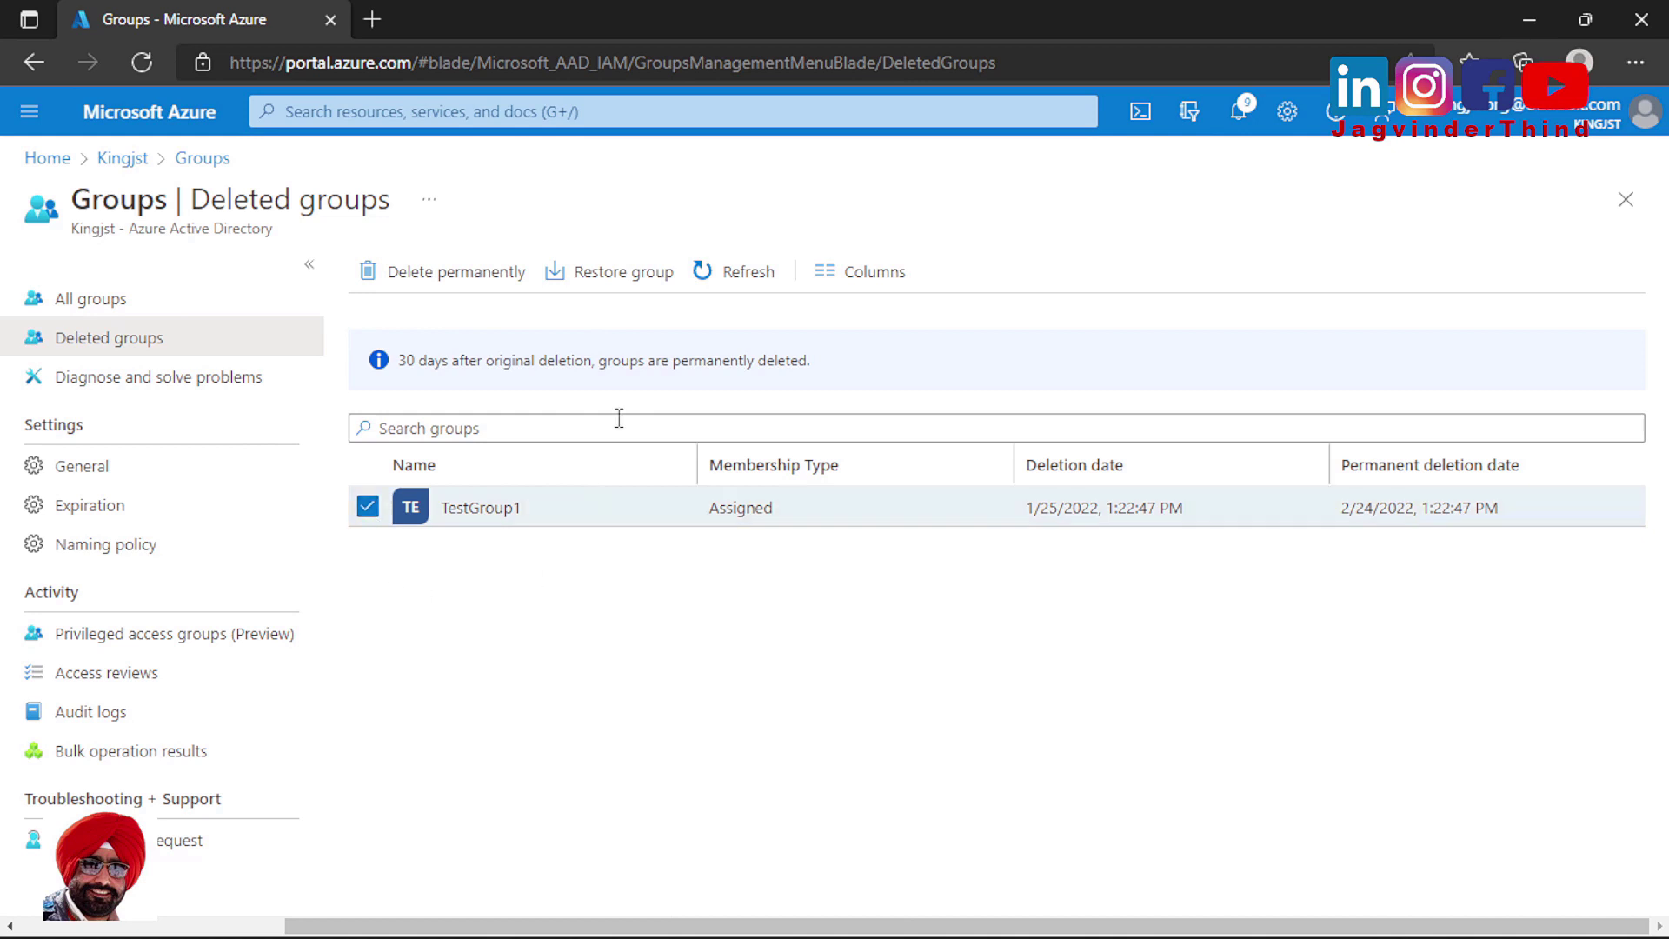
pyautogui.click(622, 287)
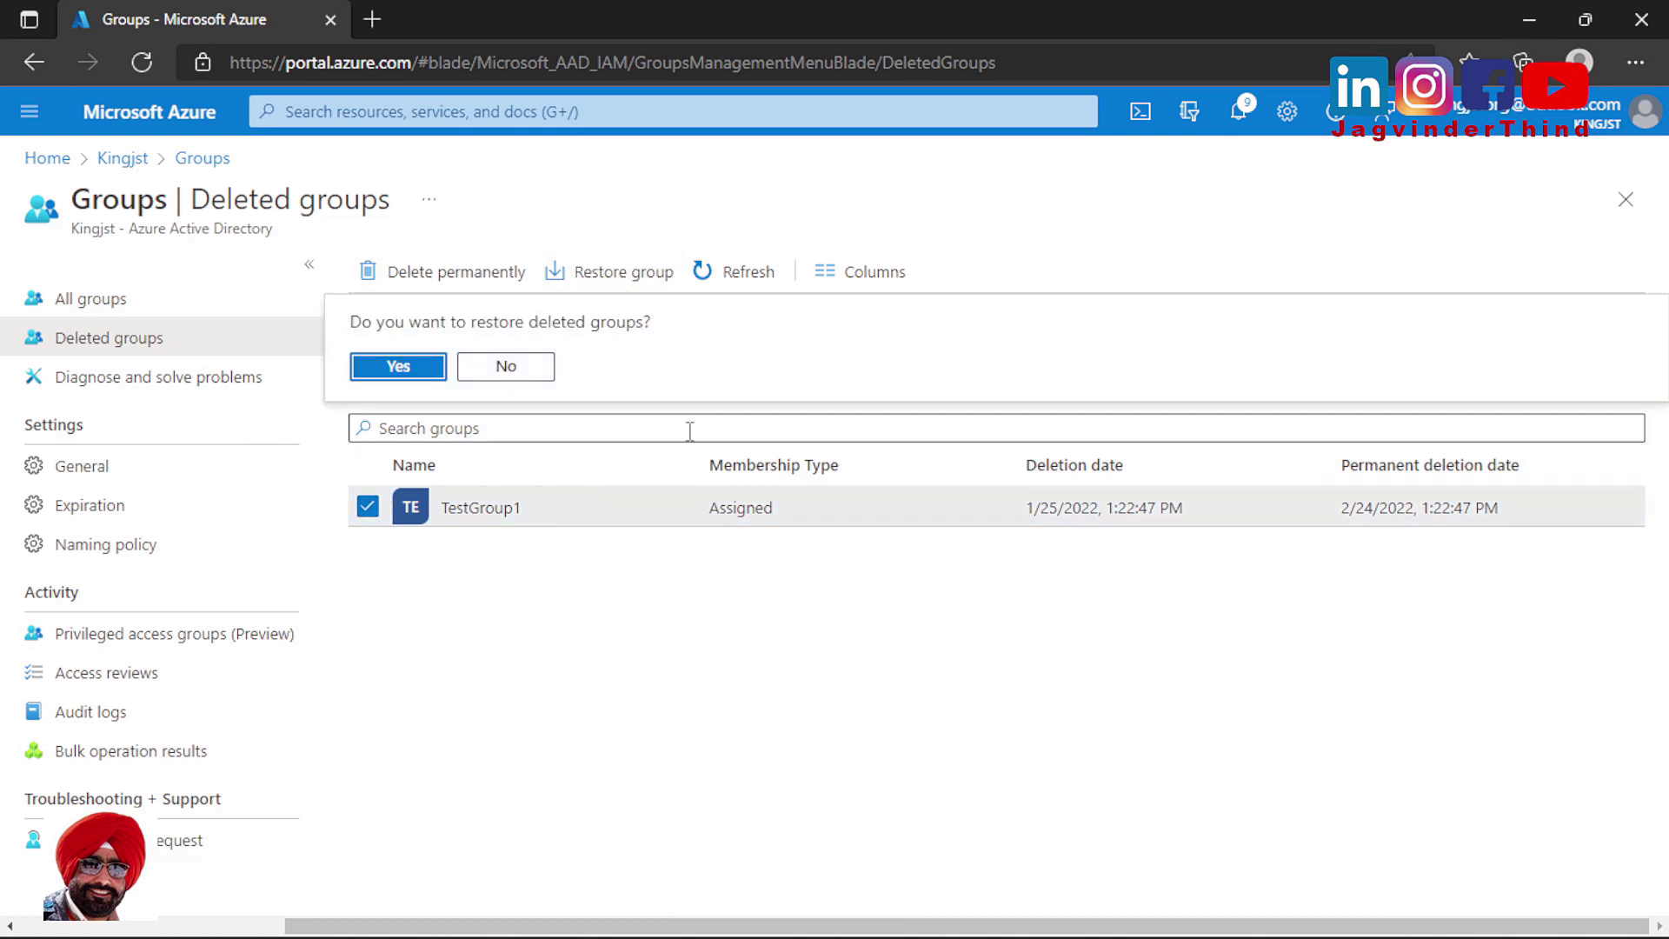
pyautogui.click(399, 366)
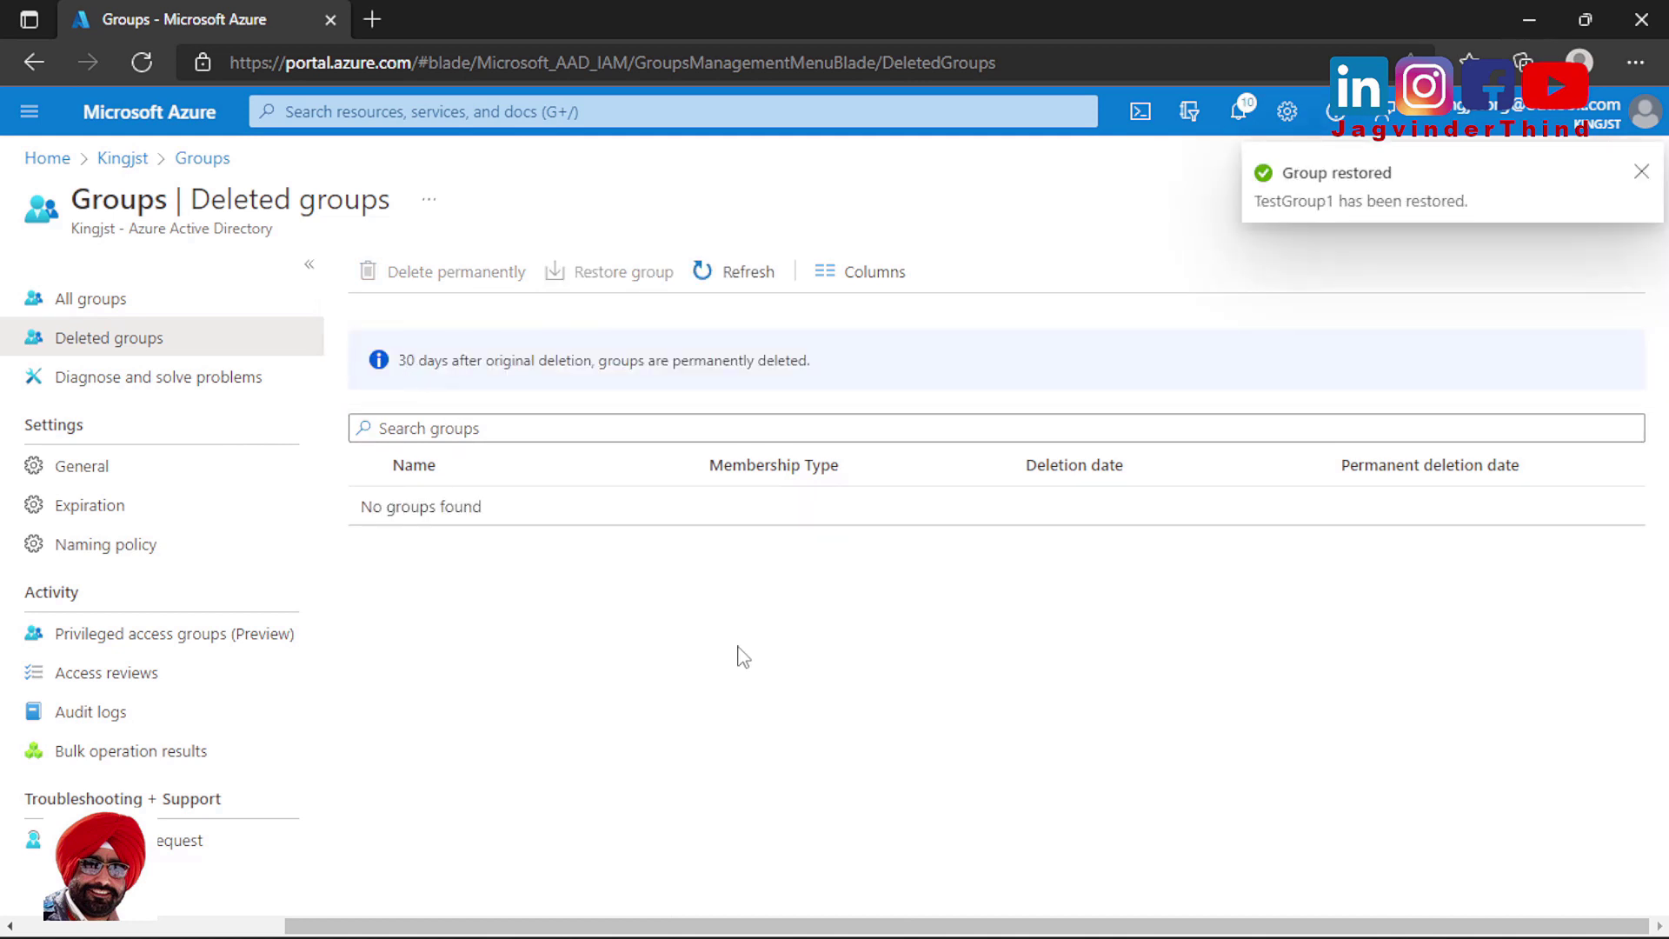
pyautogui.click(113, 304)
pyautogui.click(821, 277)
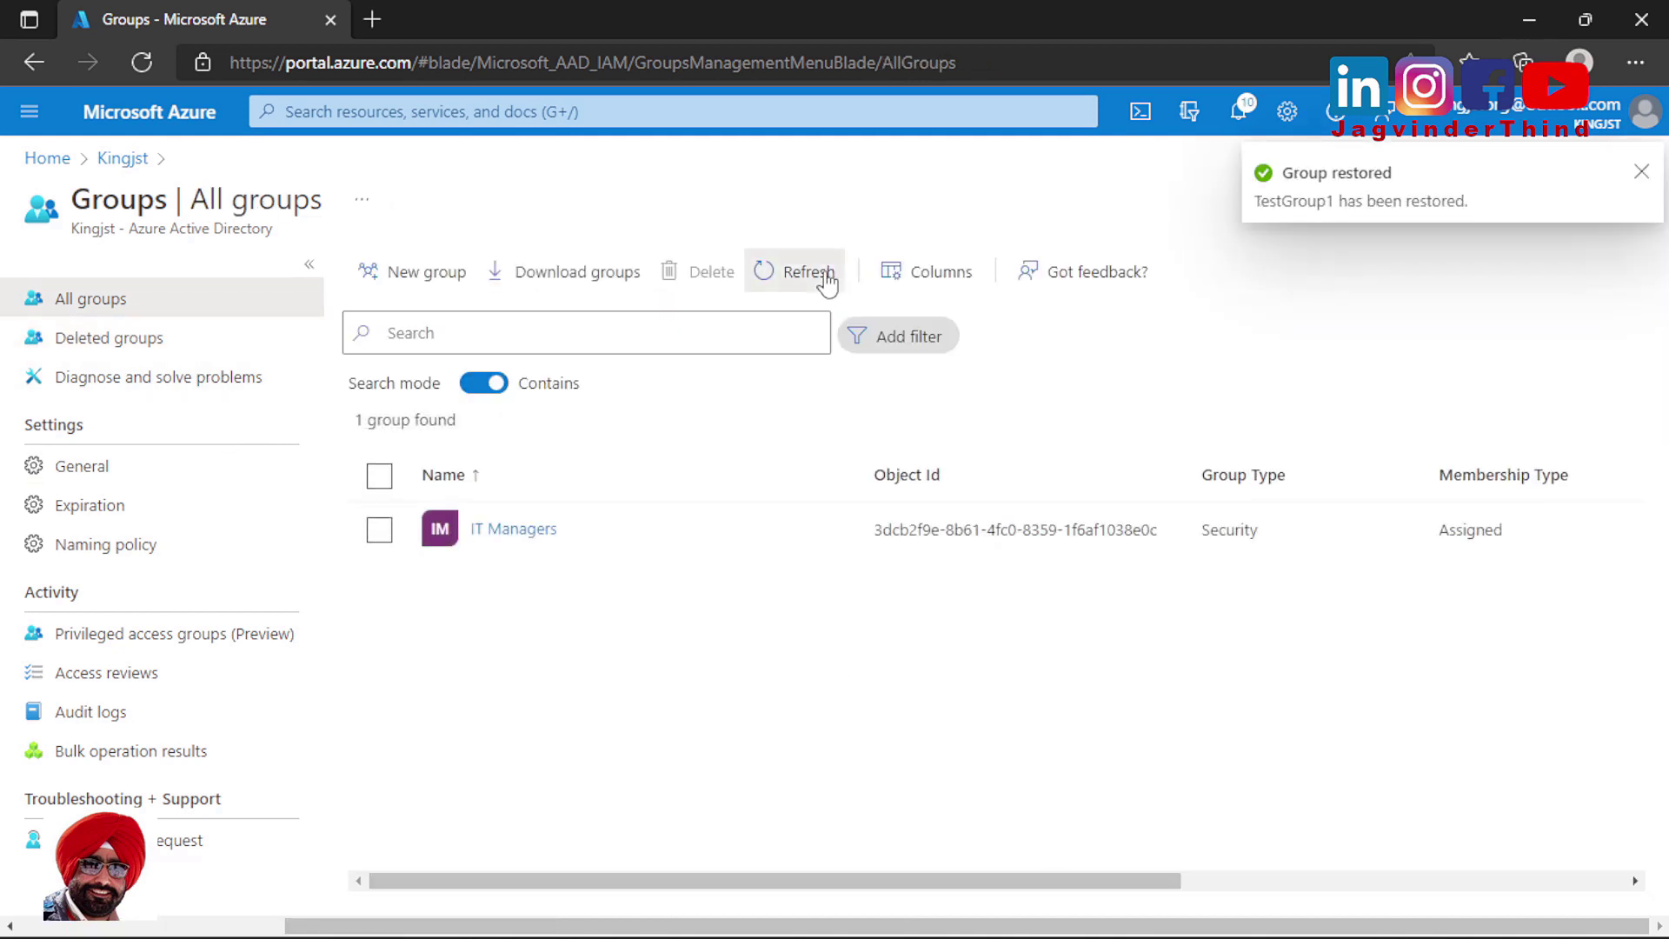